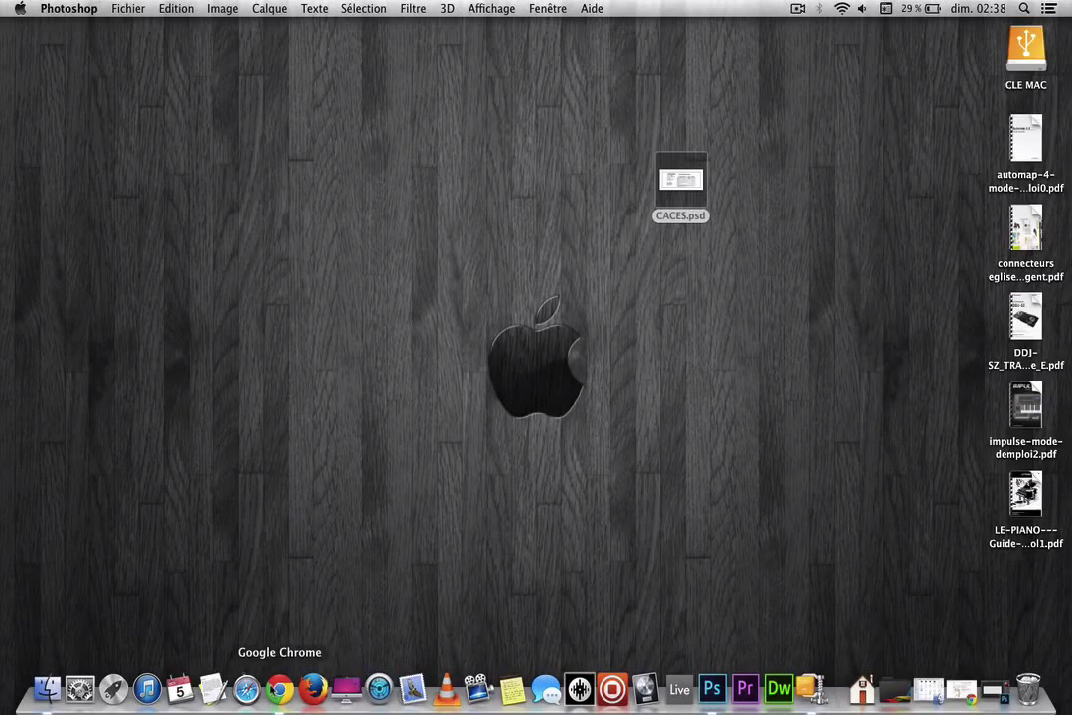
Step: Open CACES.psd in Photoshop from the desktop
left_click(274, 695)
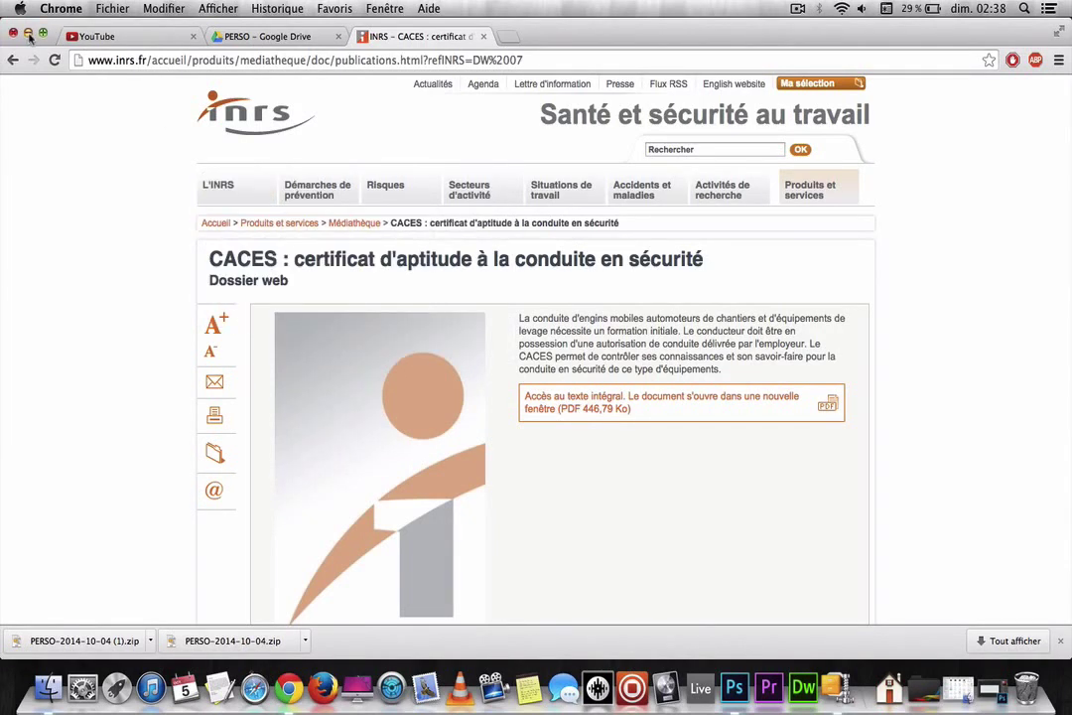
left_click(28, 34)
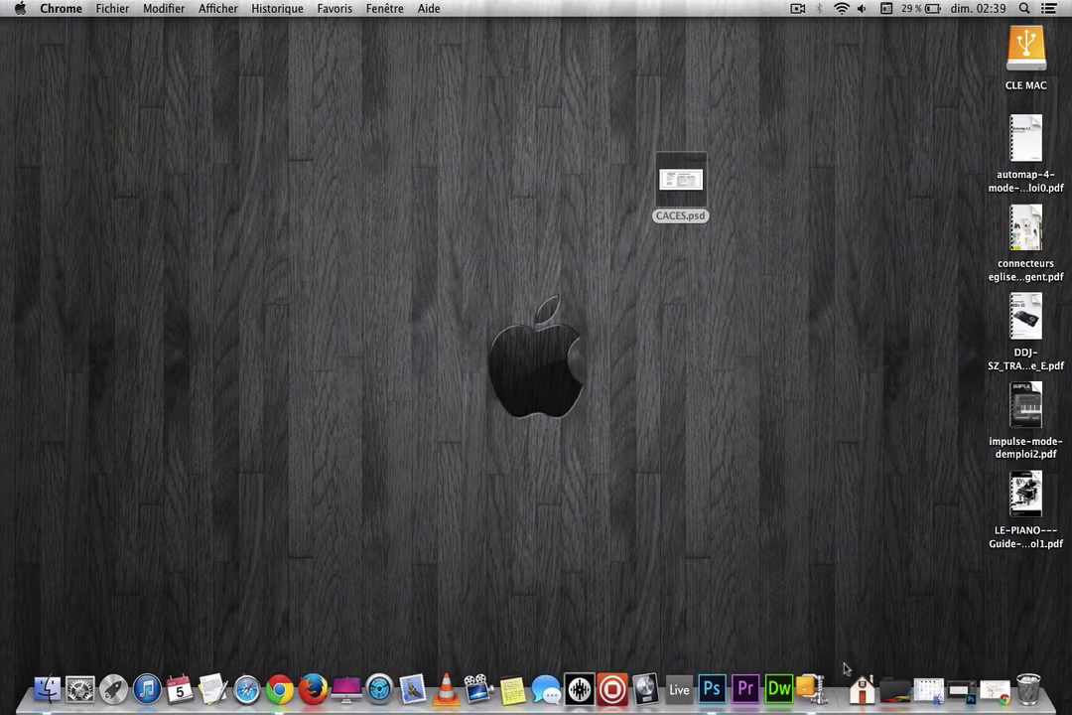
double_click(668, 159)
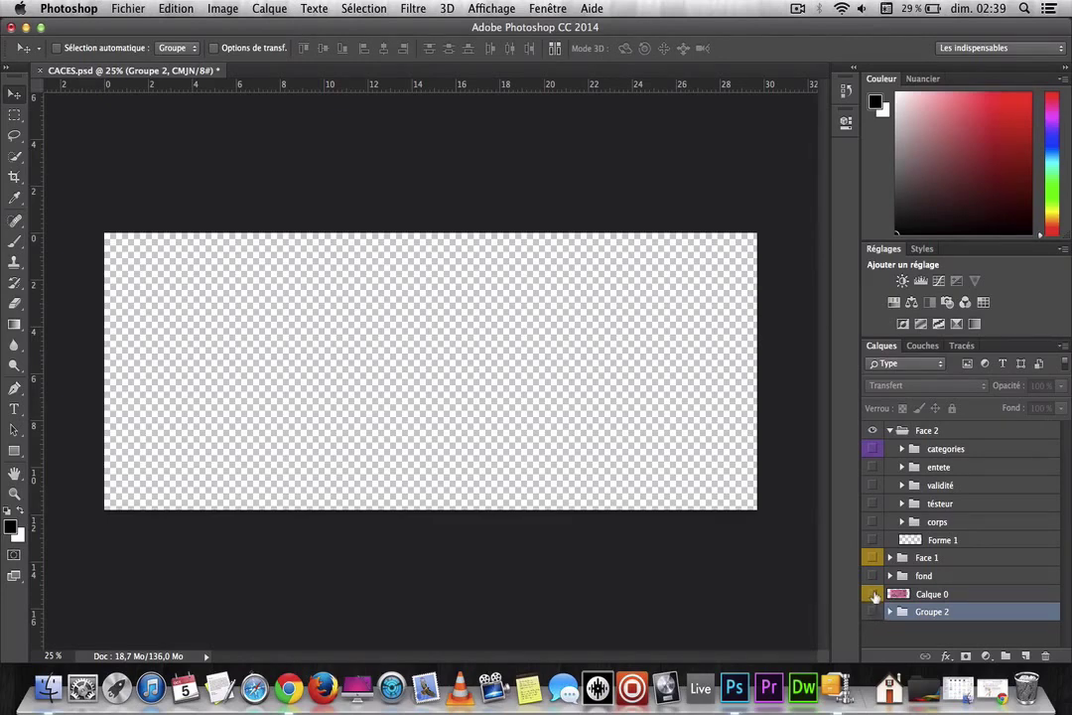
Step: Show the scanned Calque 0 certificate and zoom to 50% to inspect it
left_click(873, 593)
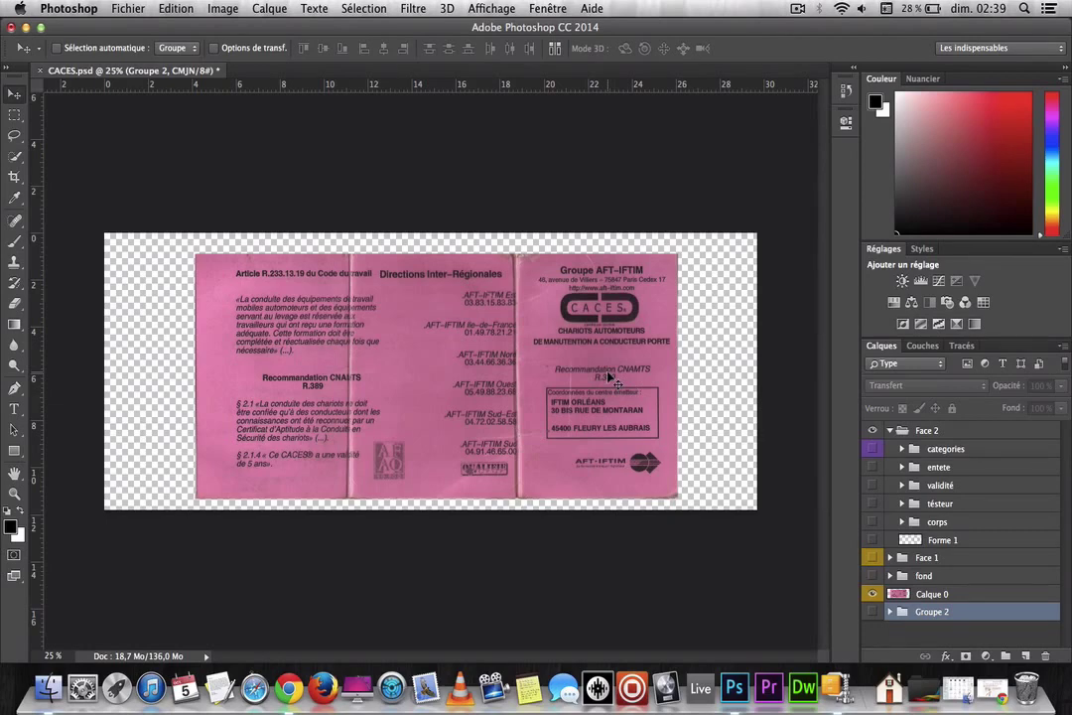
key("ctrl+plus")
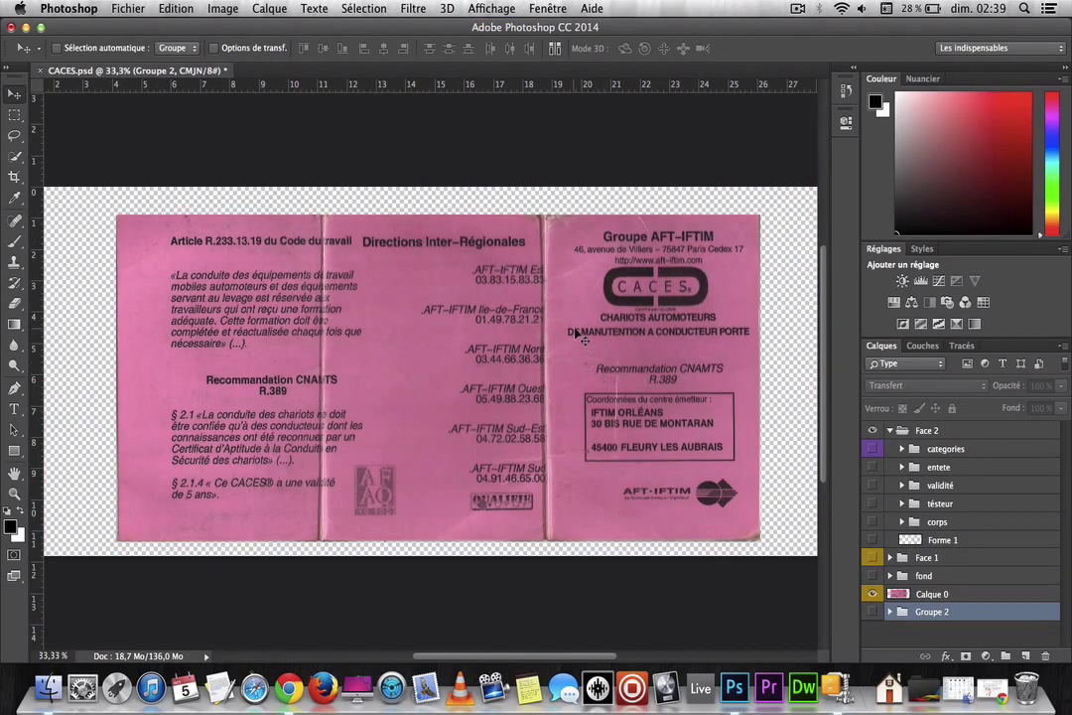
scroll(580, 333, "down", 1)
scroll(576, 331, "down", 3)
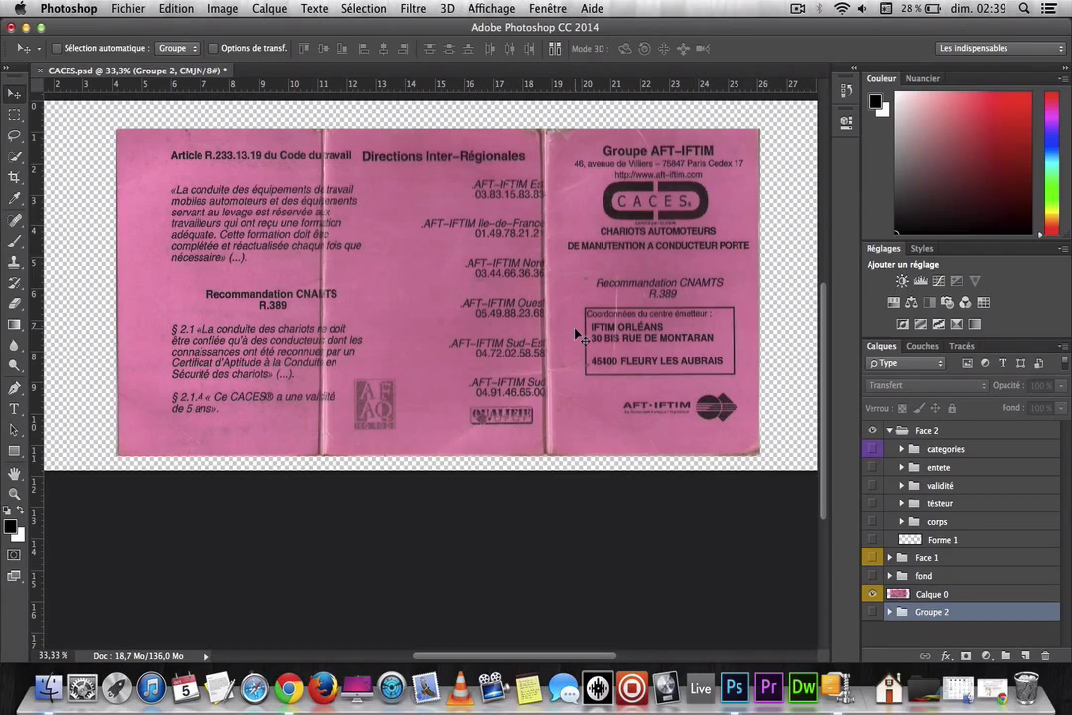
key("ctrl+plus")
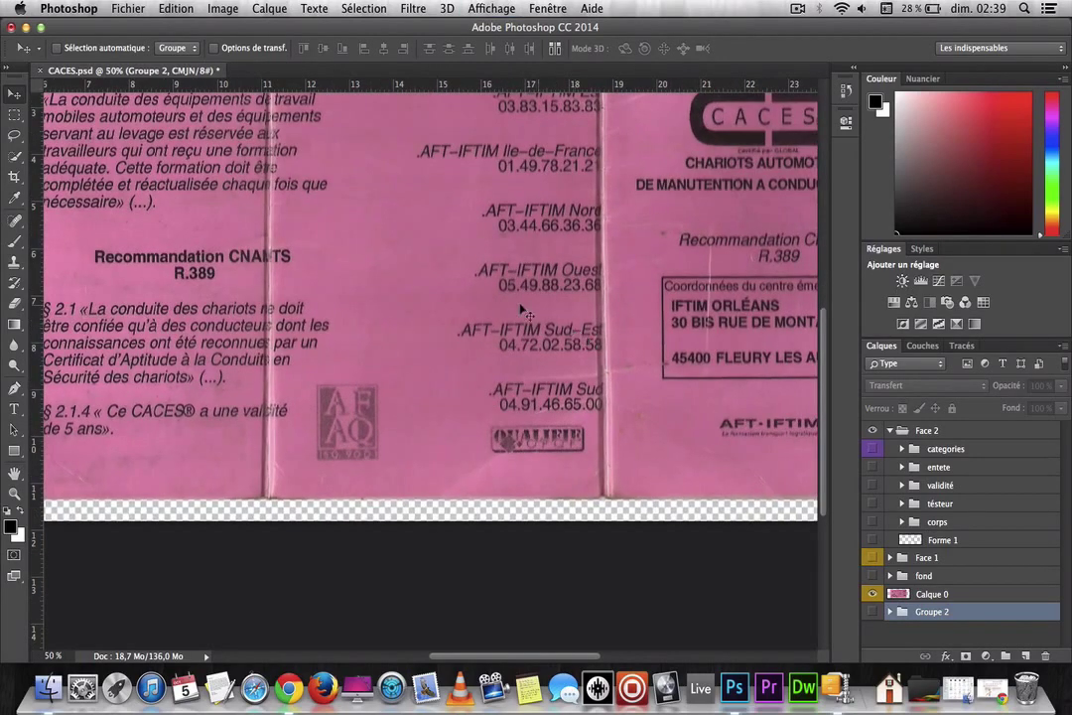
scroll(475, 340, "up", 3)
scroll(475, 341, "left", 4)
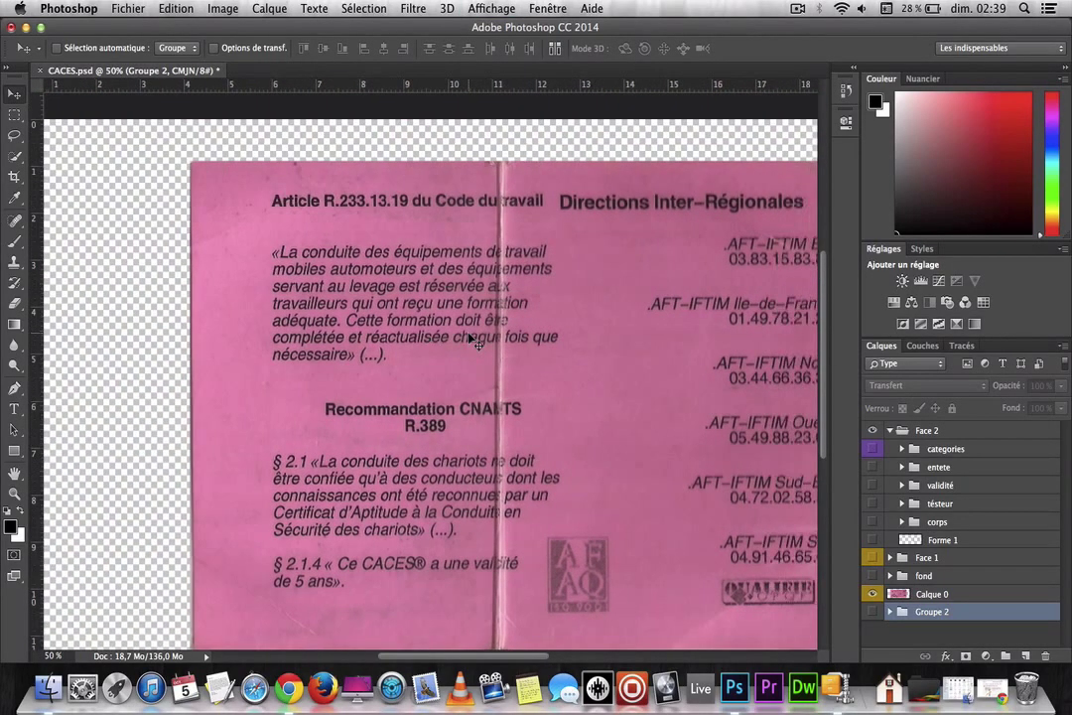
scroll(475, 341, "down", 1)
scroll(474, 341, "right", 2)
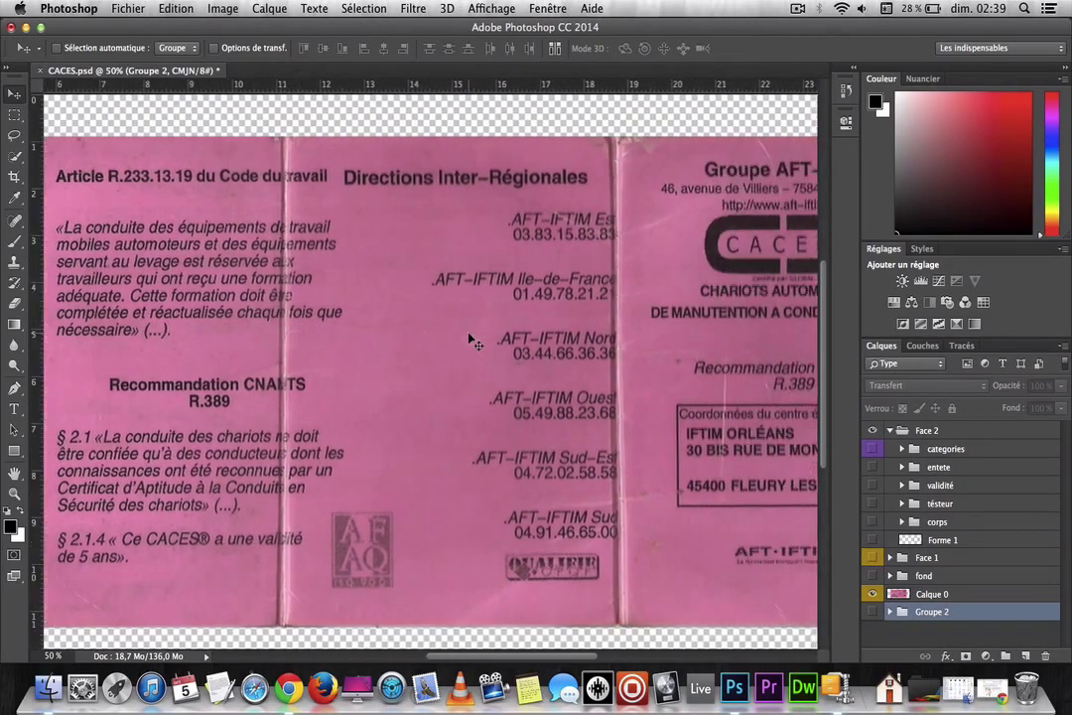
scroll(475, 341, "right", 2)
scroll(474, 341, "left", 2)
scroll(474, 341, "left", 3)
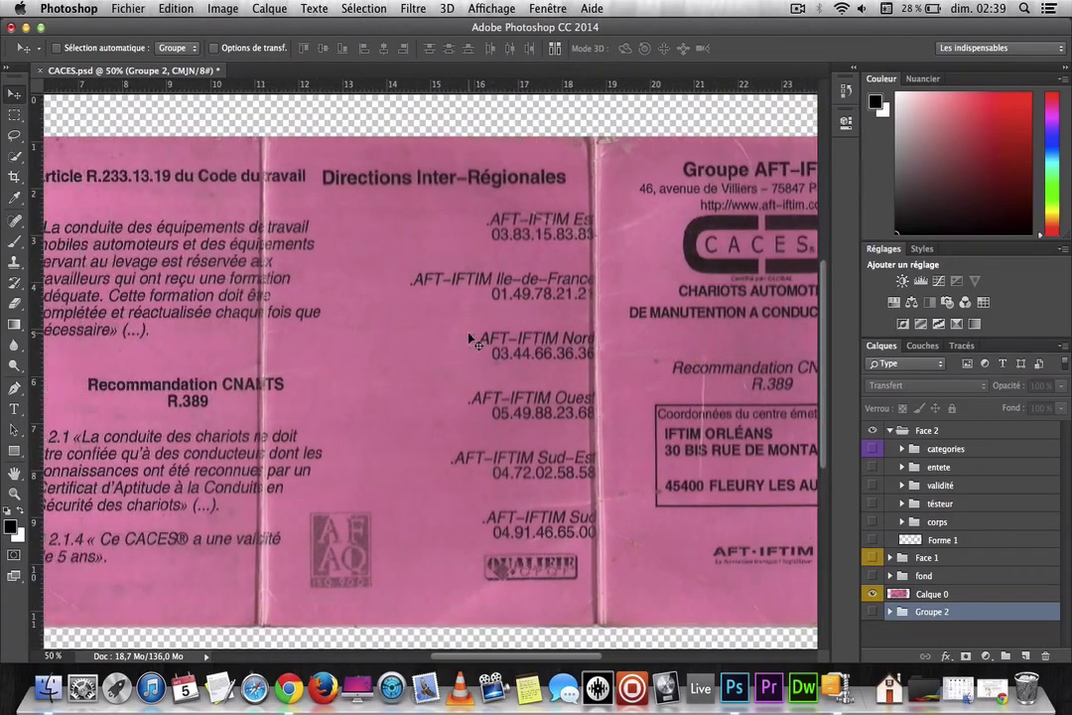
Step: Hide the scan, expand Face 1 and hide its contenu text layers
left_click(872, 594)
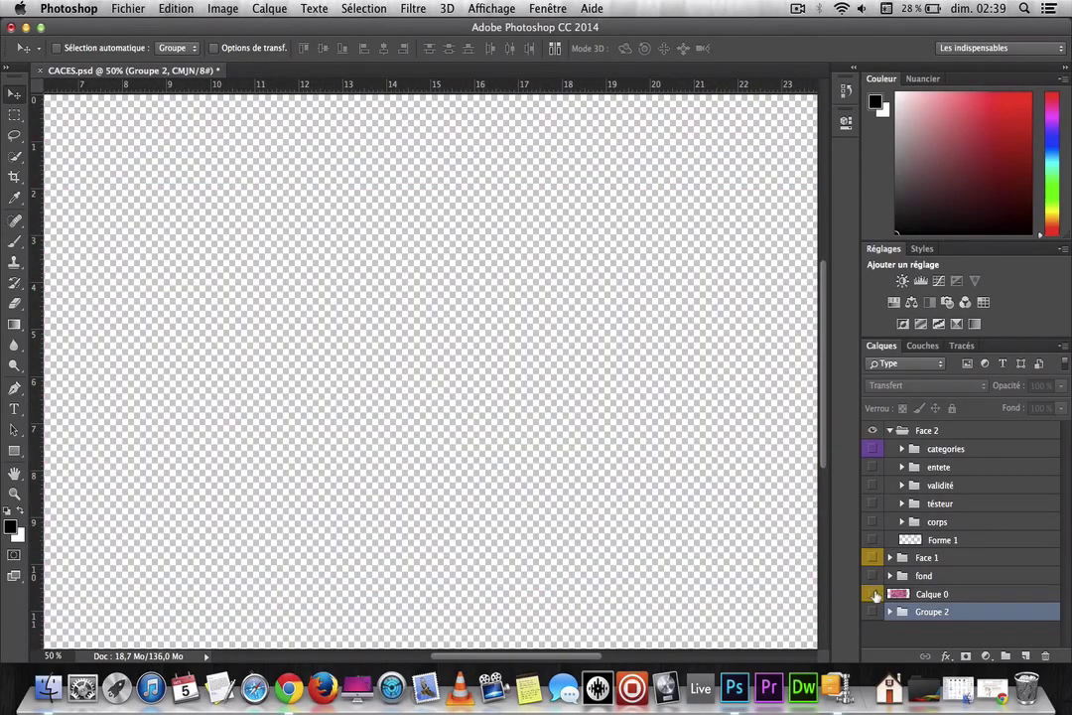
left_click(890, 558)
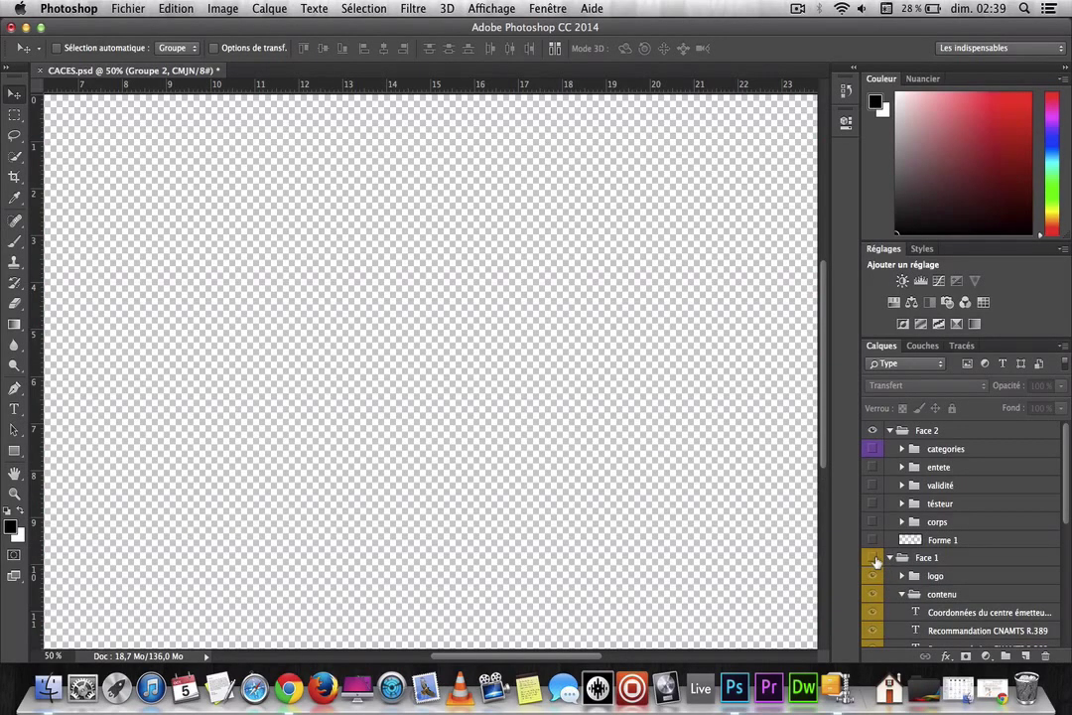
left_click(873, 560)
left_click(874, 592)
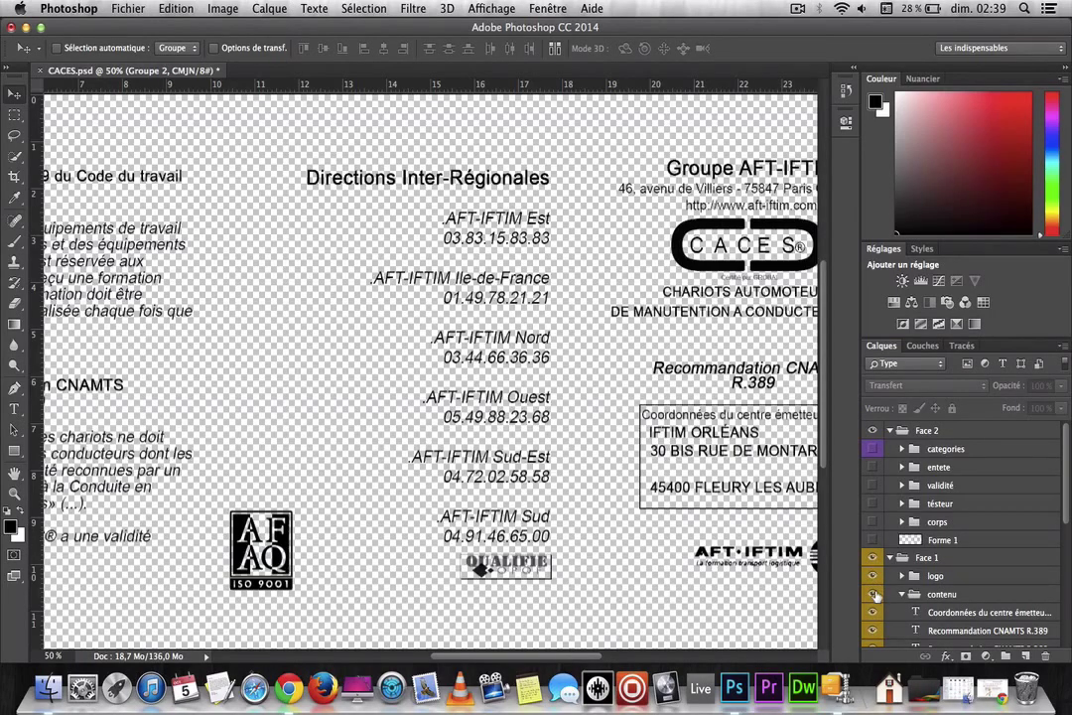
left_click(874, 594)
Step: Turn on the pink fond background and zoom out to the whole document
scroll(909, 581, "down", 2)
scroll(913, 577, "down", 3)
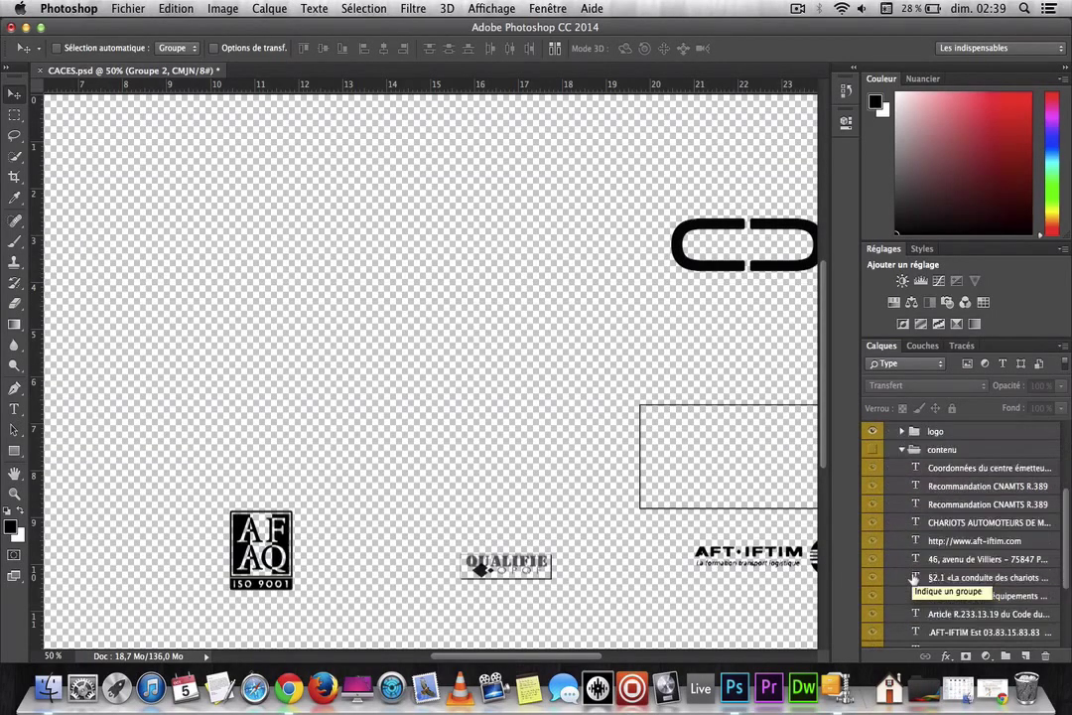
scroll(914, 578, "down", 5)
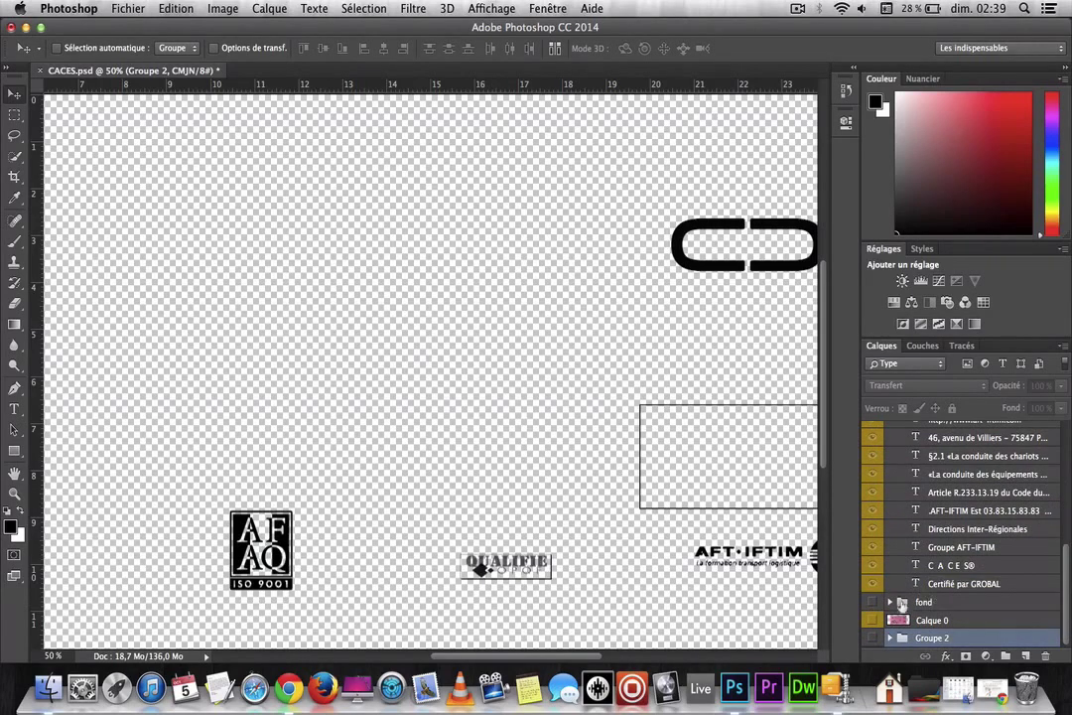
left_click(873, 602)
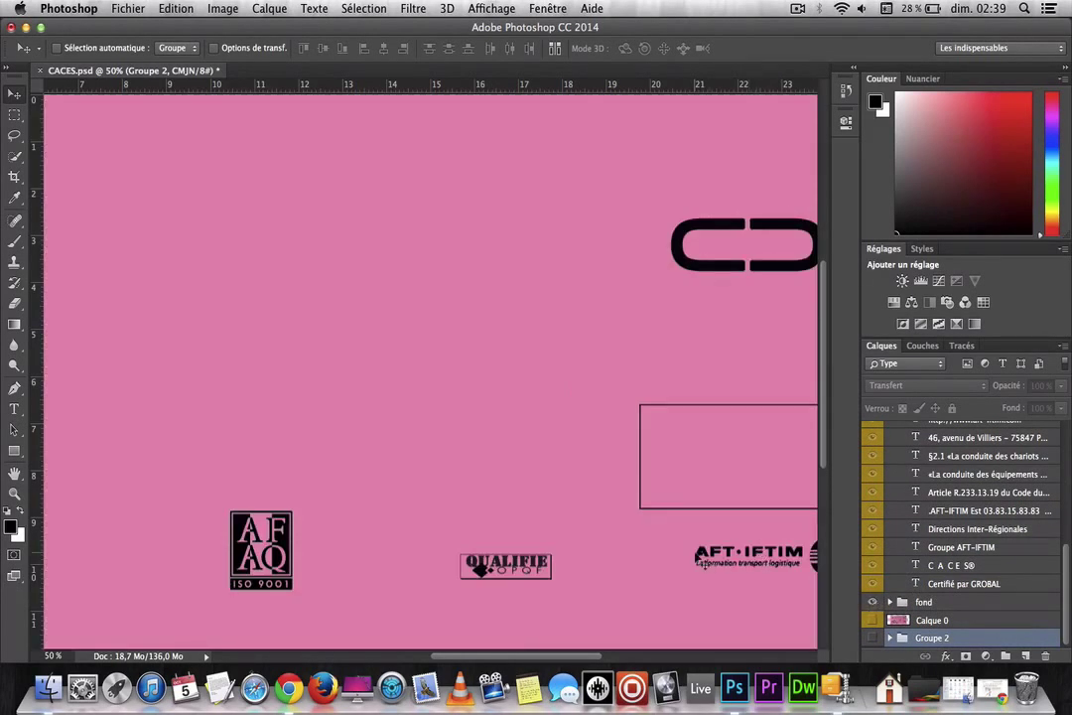
key("super+minus")
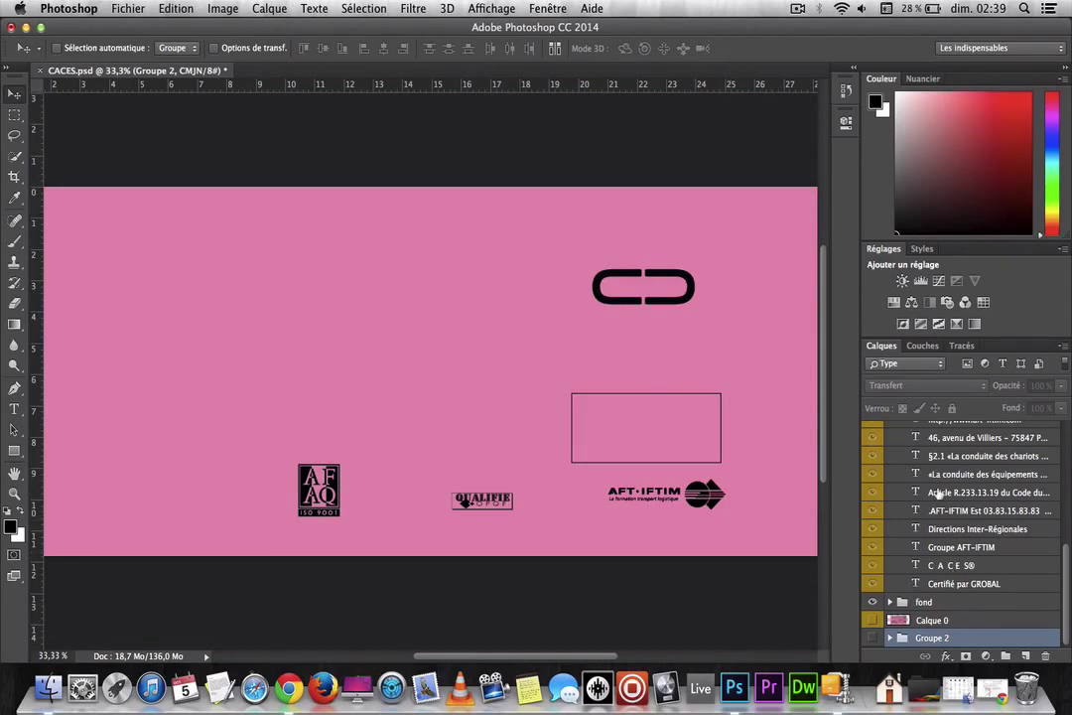
scroll(948, 546, "up", 5)
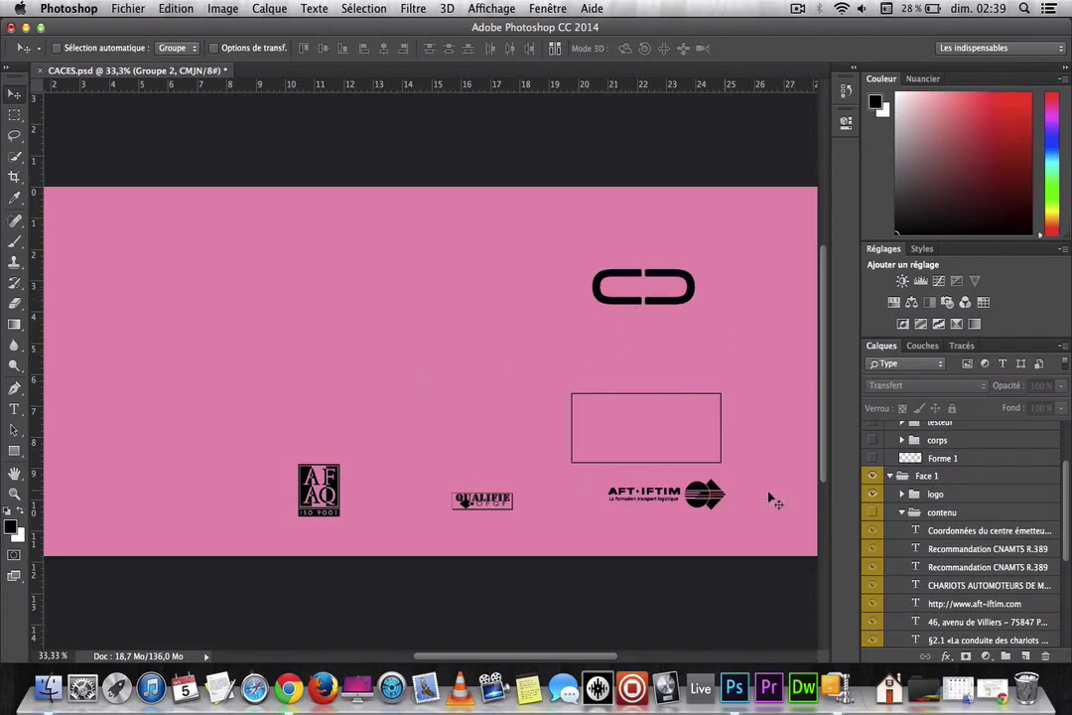
Step: Show contenu and check the address, CNAMTS, CHARIOTS AUTOMOTEURS and website text layers
left_click(873, 513)
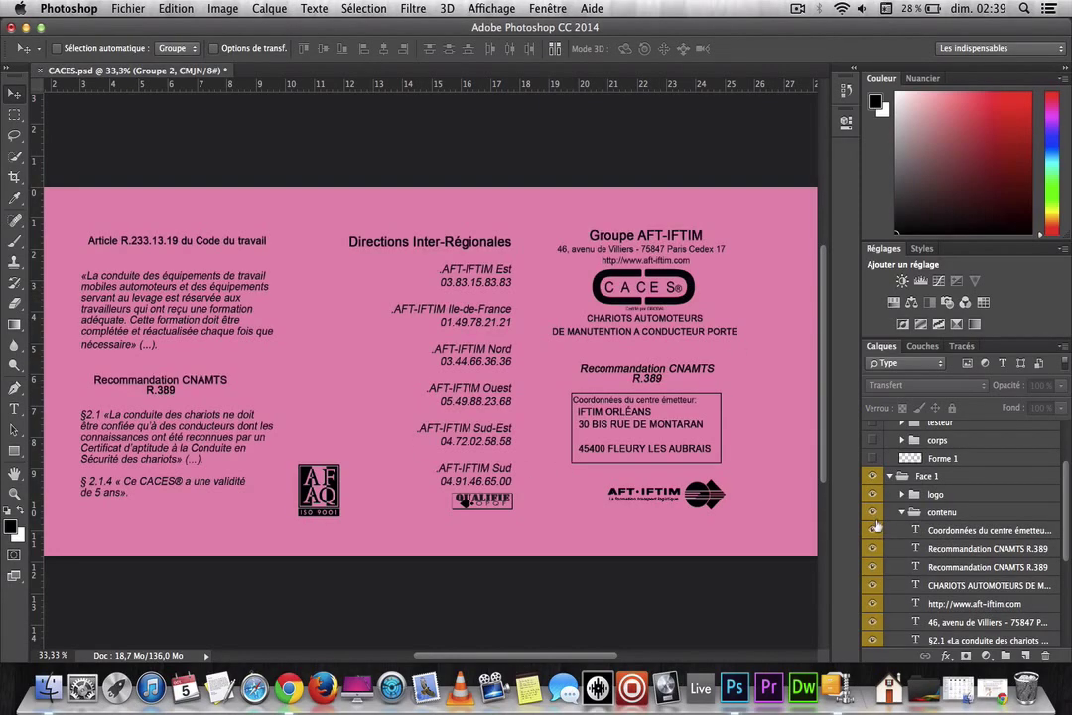
left_click(874, 531)
left_click(873, 568)
left_click(873, 587)
left_click(873, 603)
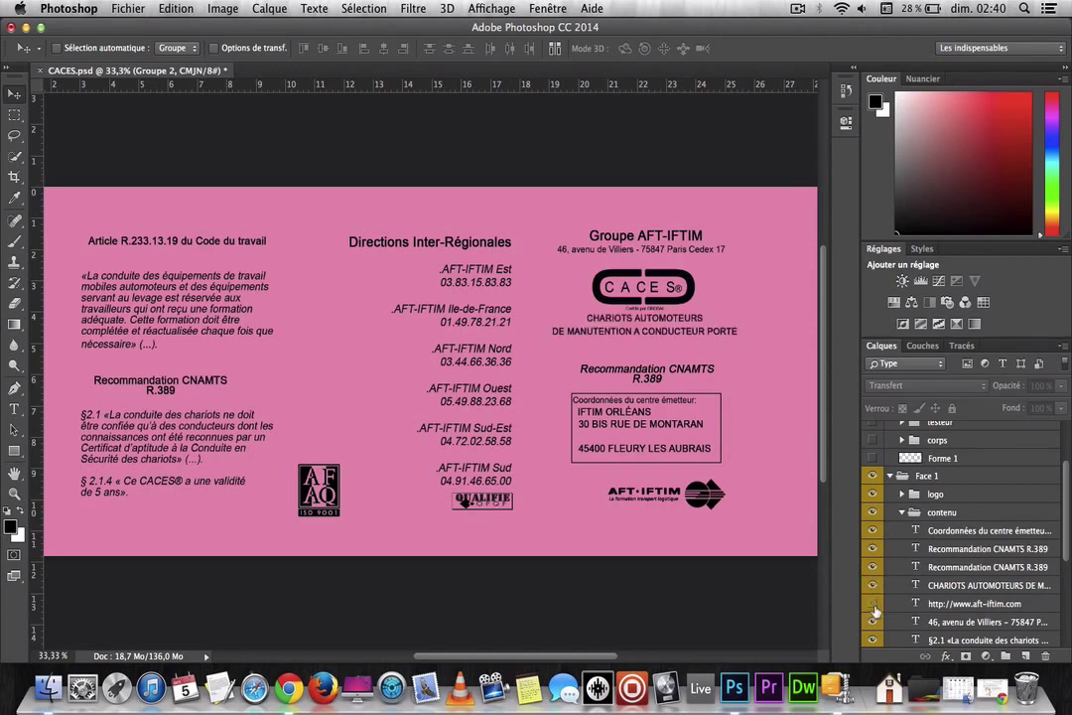
left_click(873, 604)
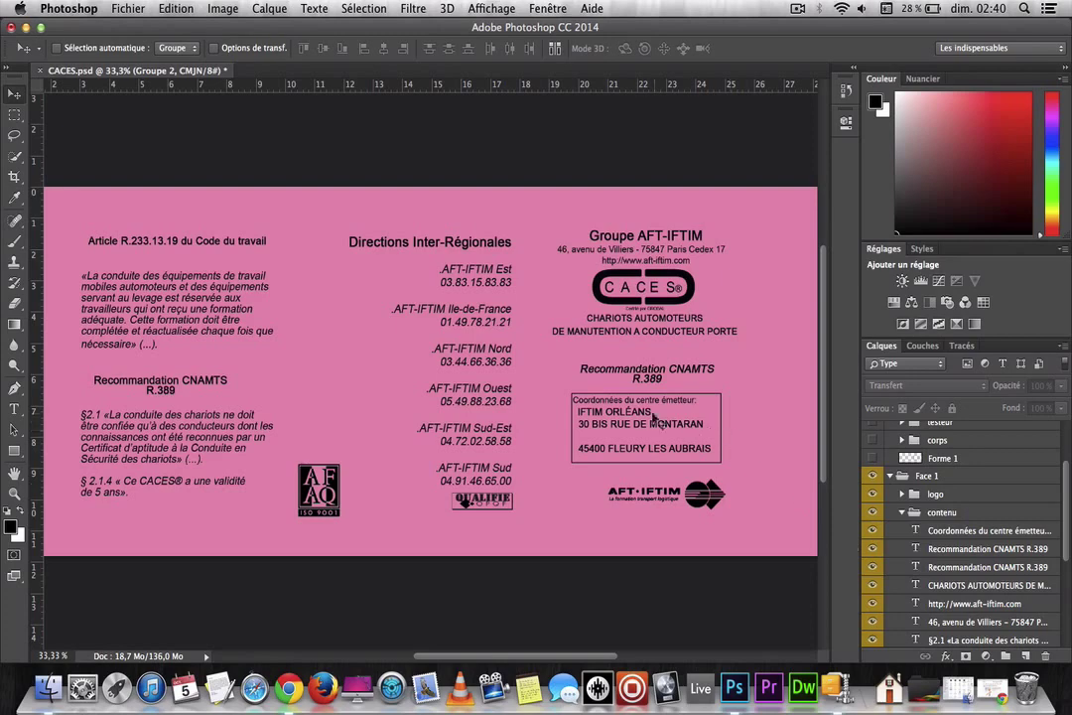
Step: Pan over the rebuilt front side, then collapse the Face 1 group
scroll(596, 388, "right", 5)
scroll(635, 419, "up", 4)
scroll(640, 417, "left", 5)
scroll(640, 417, "down", 2)
scroll(640, 417, "down", 3)
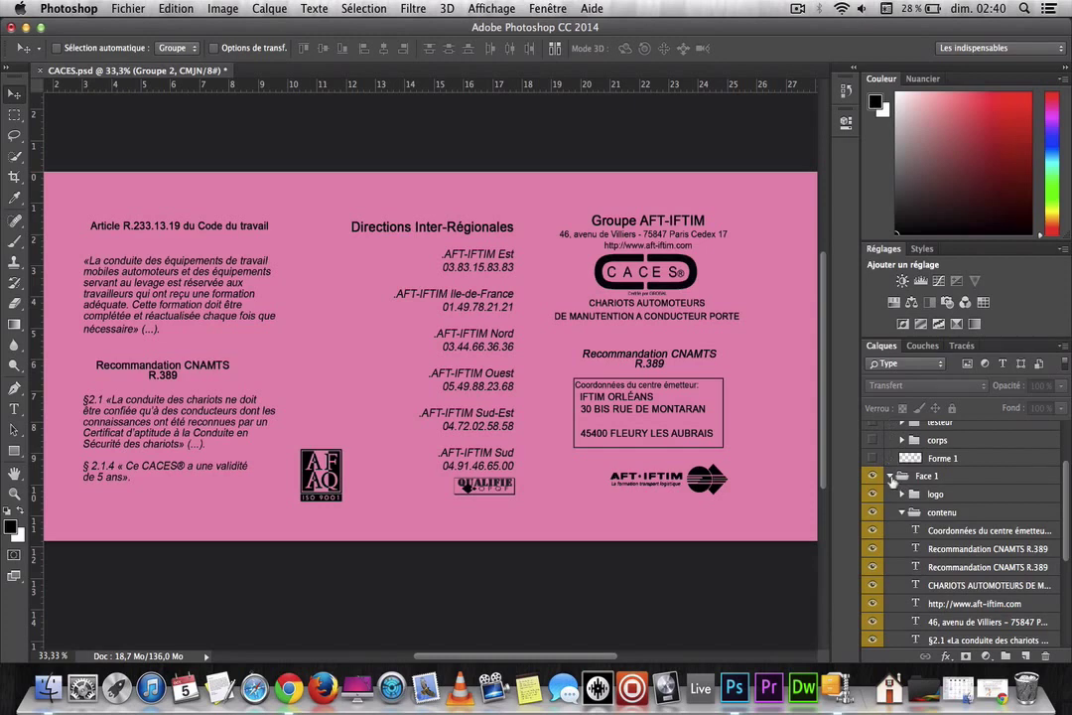
left_click(892, 477)
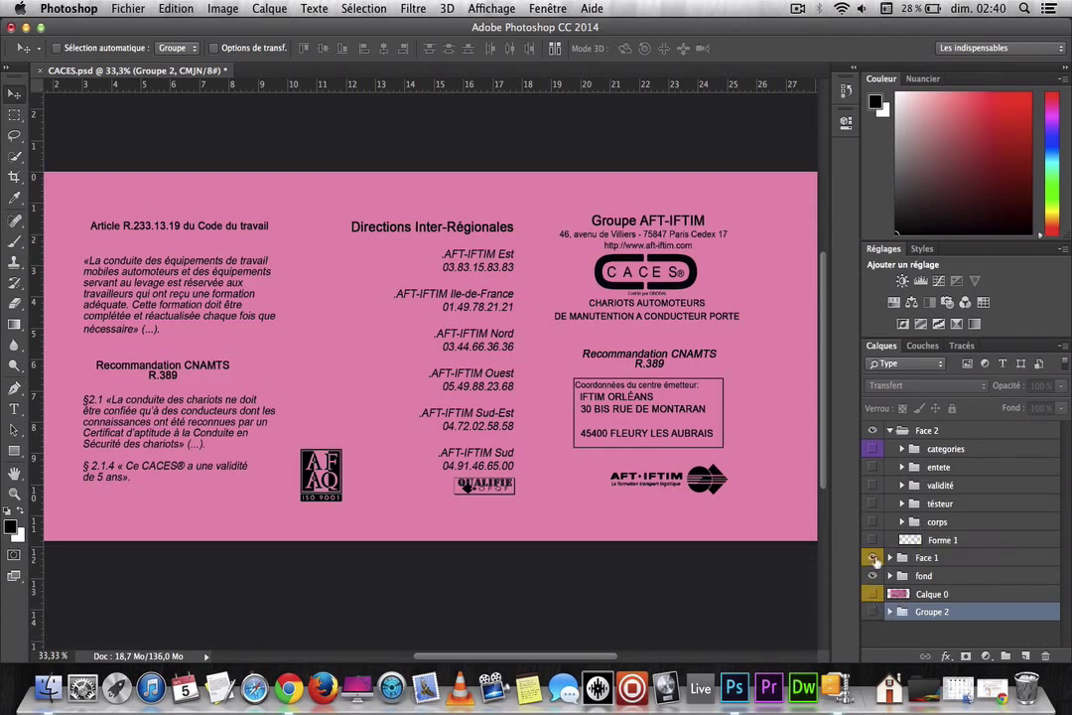
Step: Hide the rebuilt front and show the scanned back side at 50% zoom
left_click(872, 557)
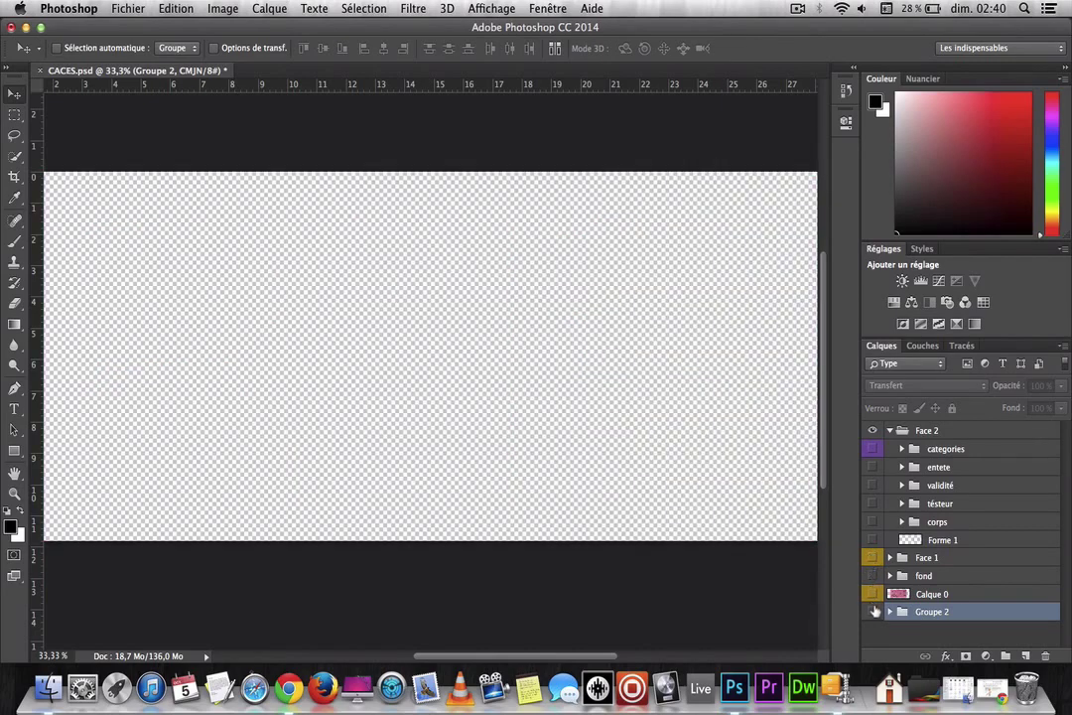
left_click(873, 612)
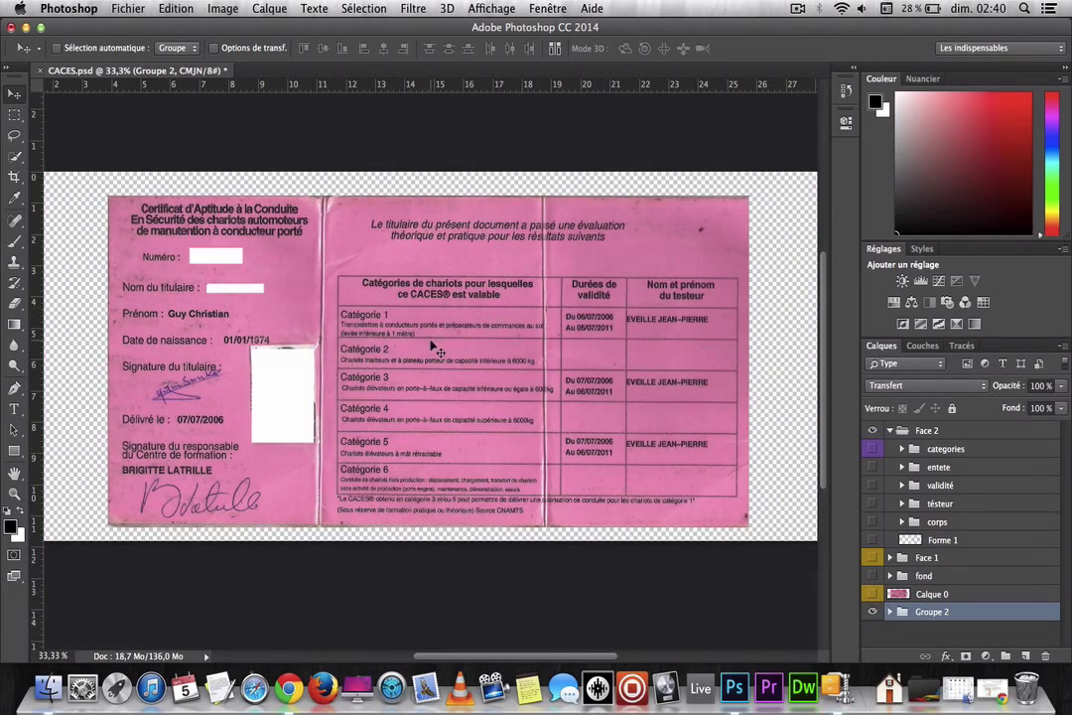
key("super+minus")
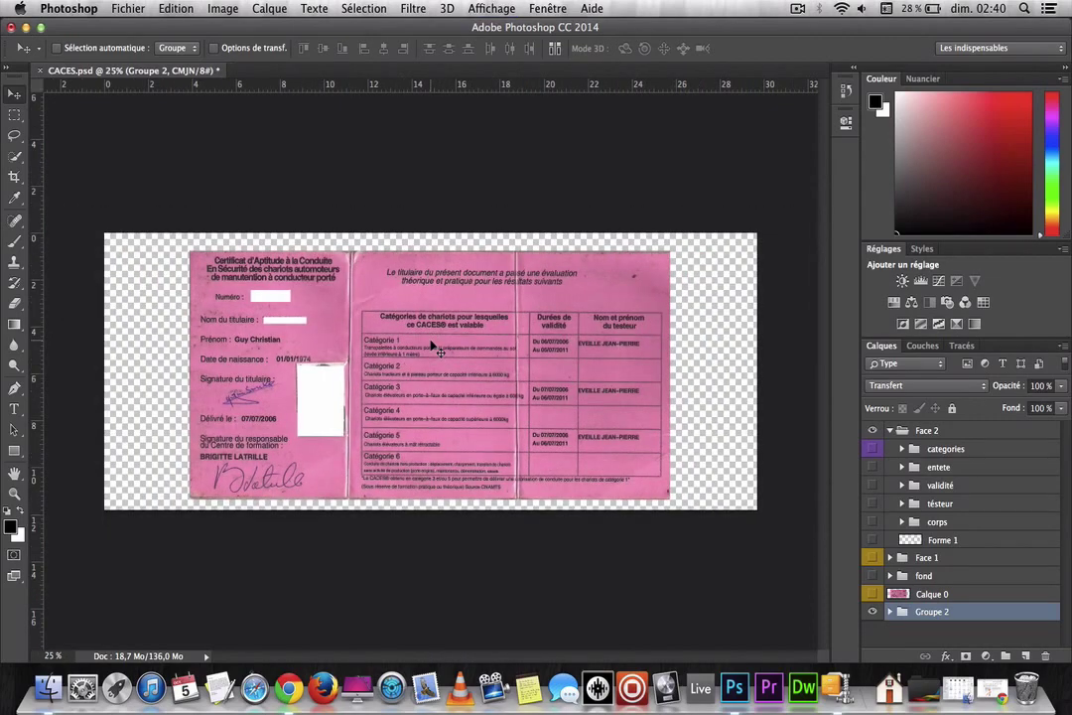
key("super+plus")
key("super+plus")
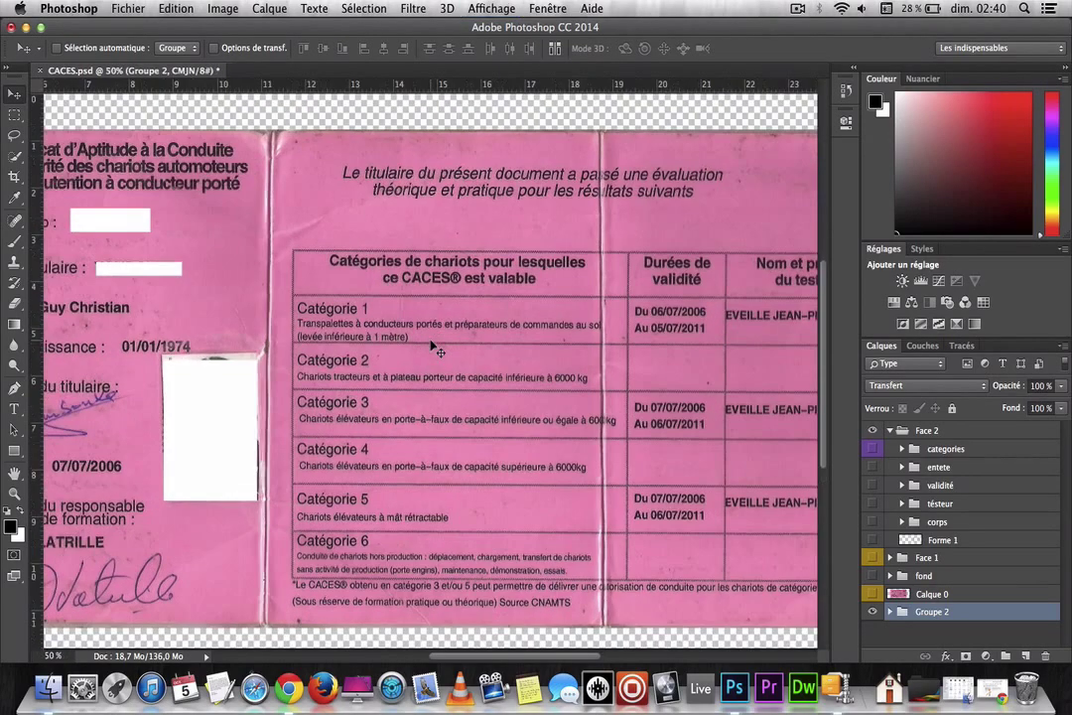
Step: Pan across the back-side scan, then turn the Calque 0 scan back on
scroll(434, 348, "left", 5)
scroll(434, 347, "down", 3)
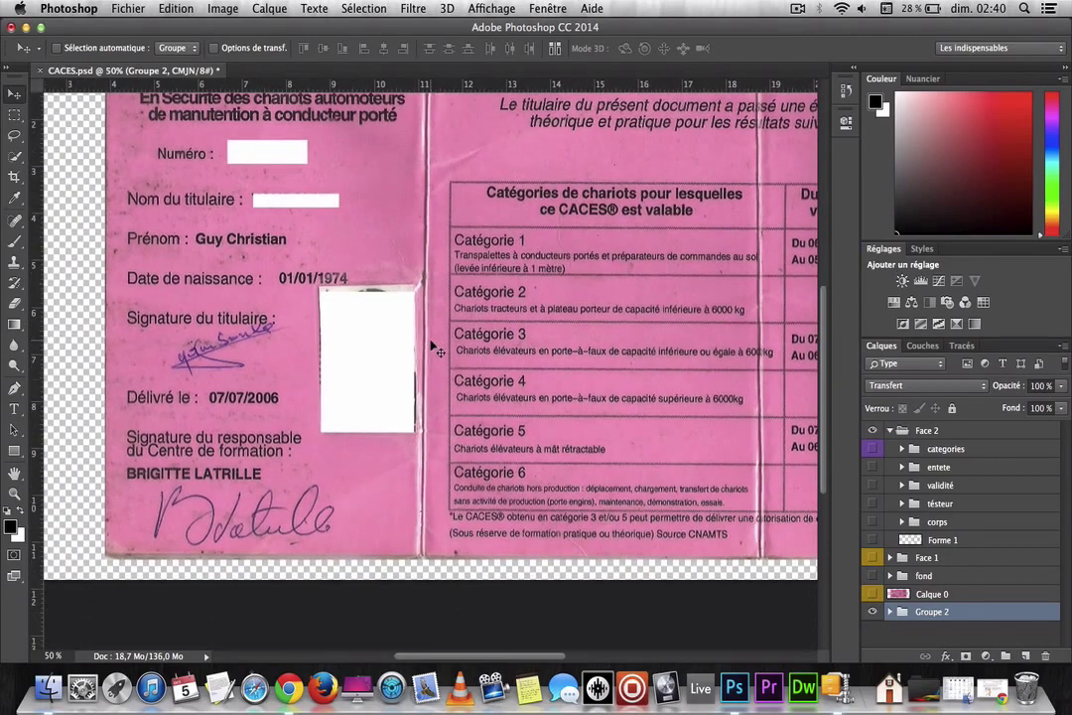
scroll(434, 347, "down", 2)
scroll(434, 347, "up", 2)
scroll(434, 347, "right", 1)
scroll(434, 348, "right", 1)
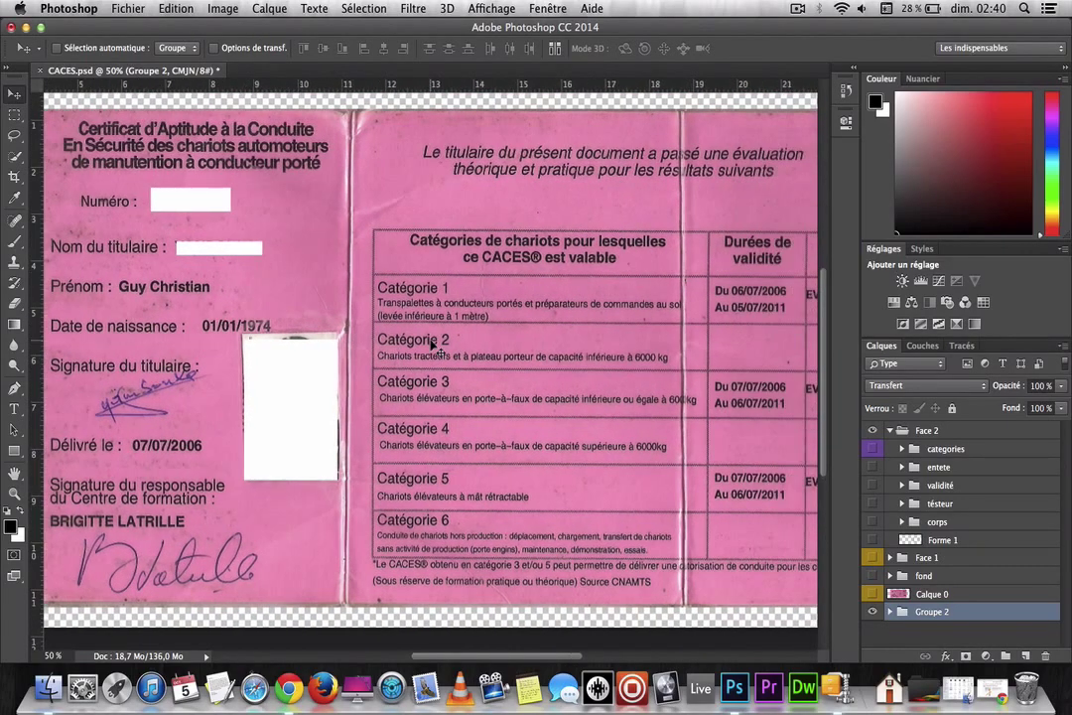
scroll(434, 347, "right", 3)
scroll(434, 348, "right", 5)
scroll(434, 348, "left", 3)
scroll(434, 347, "left", 2)
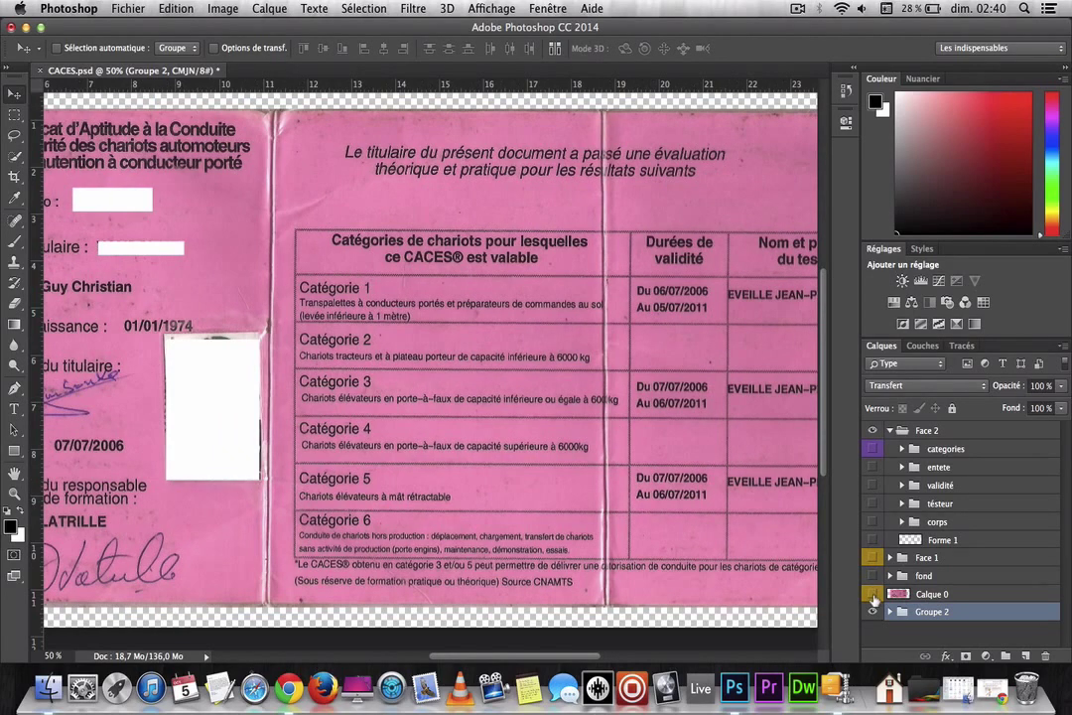
left_click(872, 595)
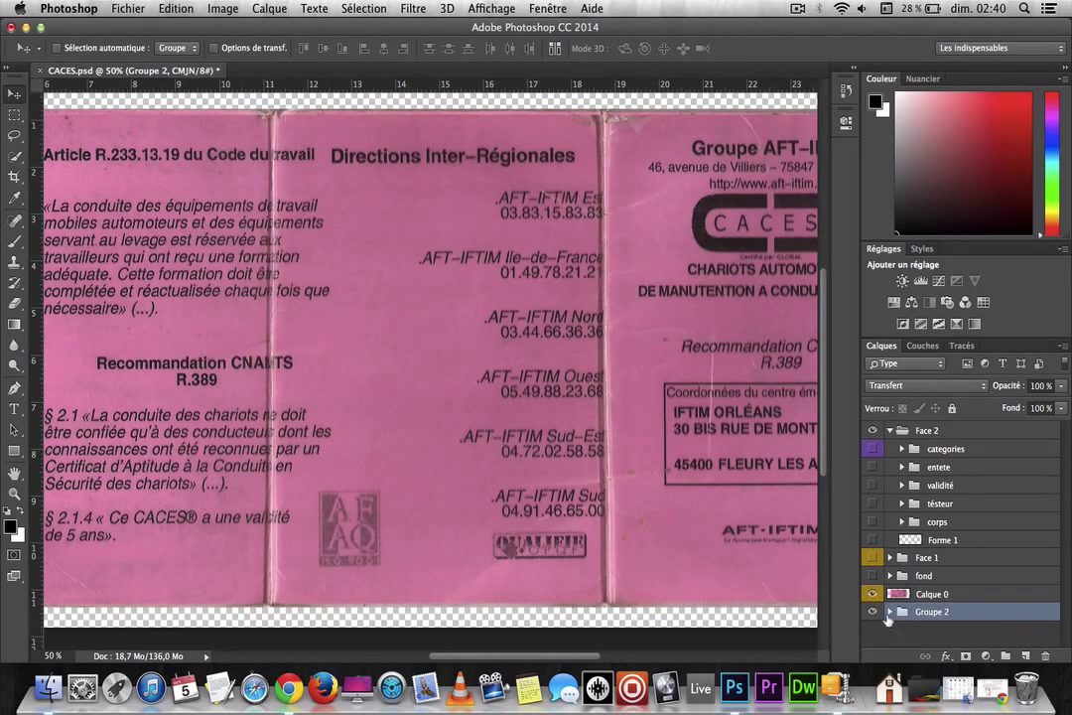
Step: Hide the scan, show the pink background zoomed out, and test the descriptions and body layers
left_click(873, 594)
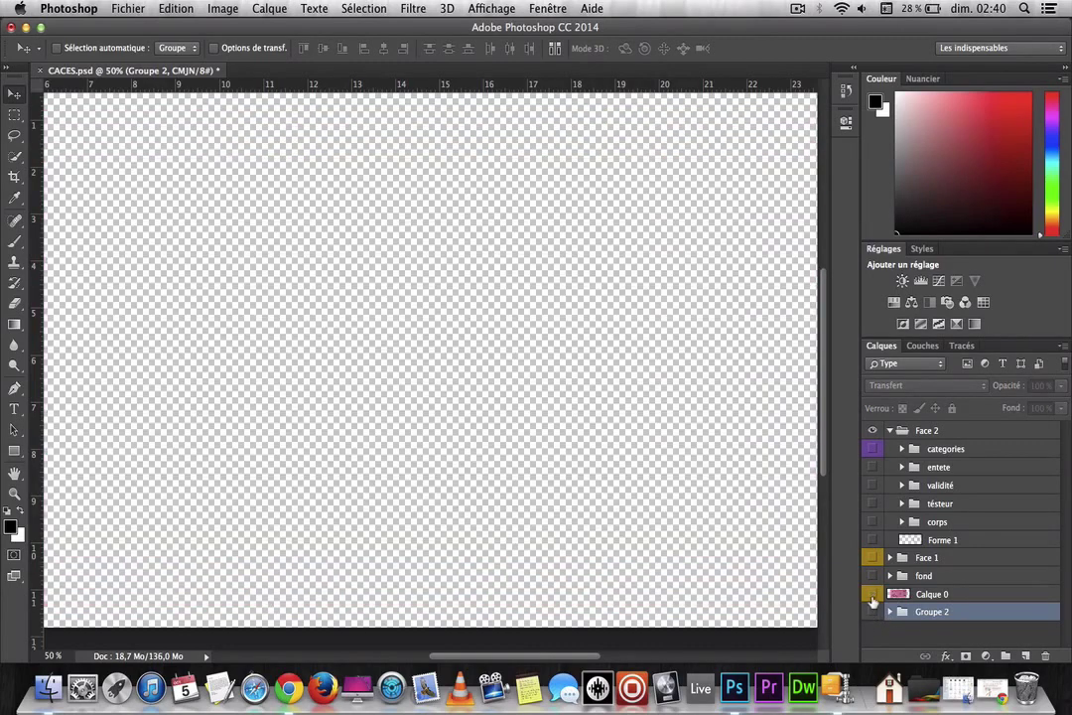
left_click(875, 587)
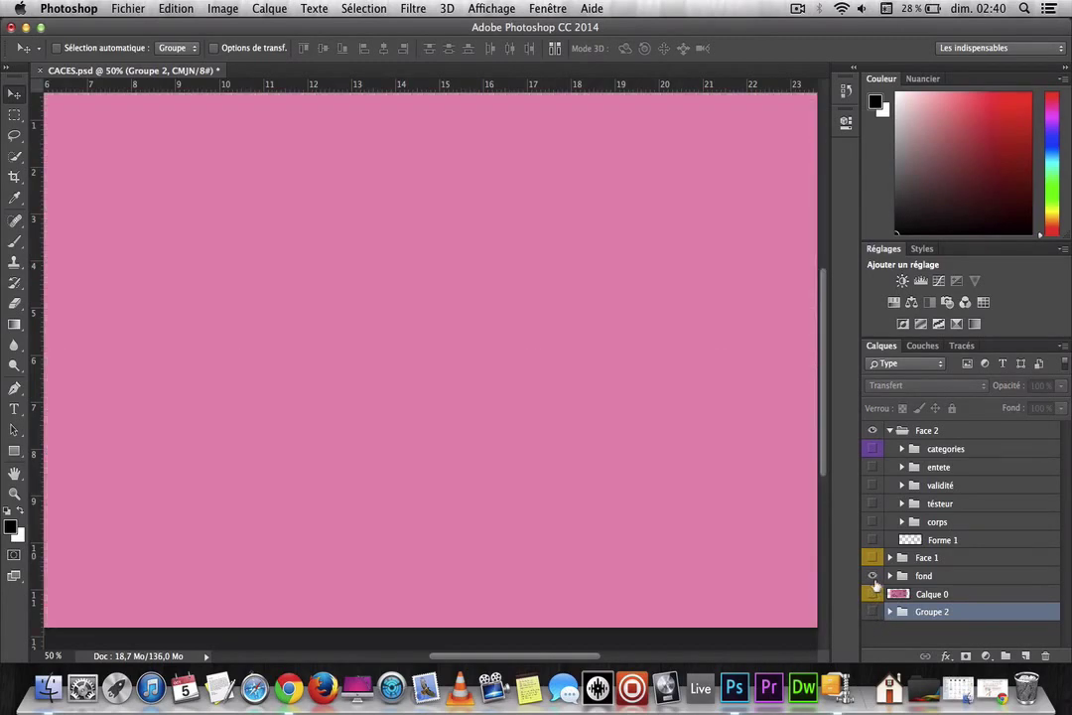
key("super+minus")
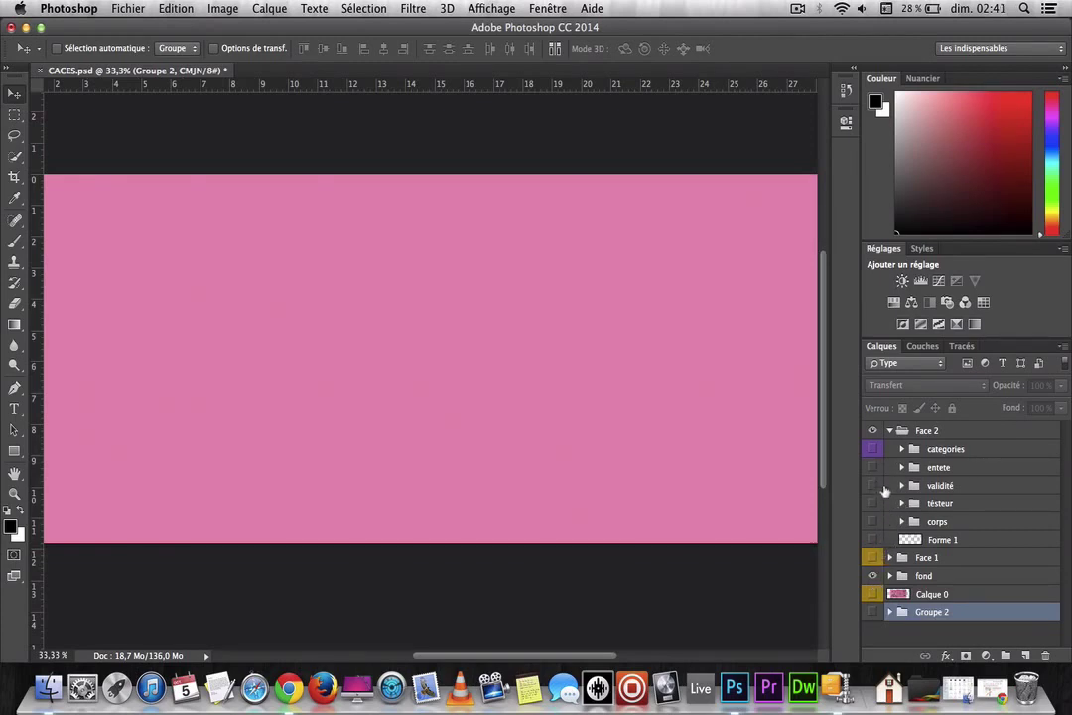
left_click(872, 449)
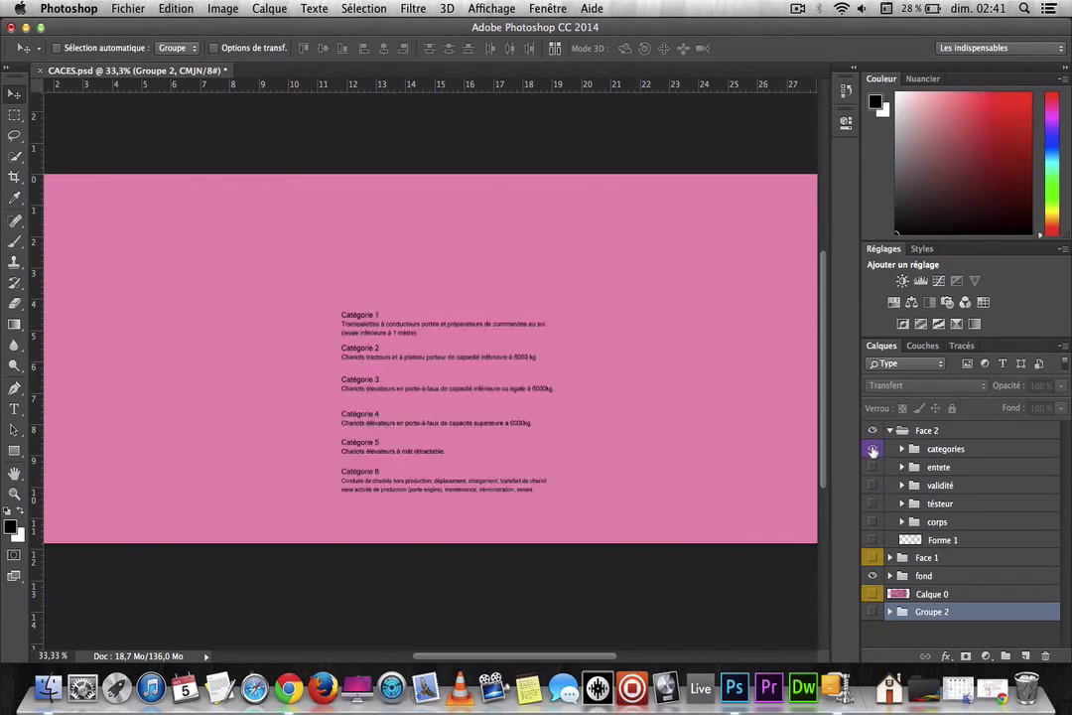
left_click(872, 449)
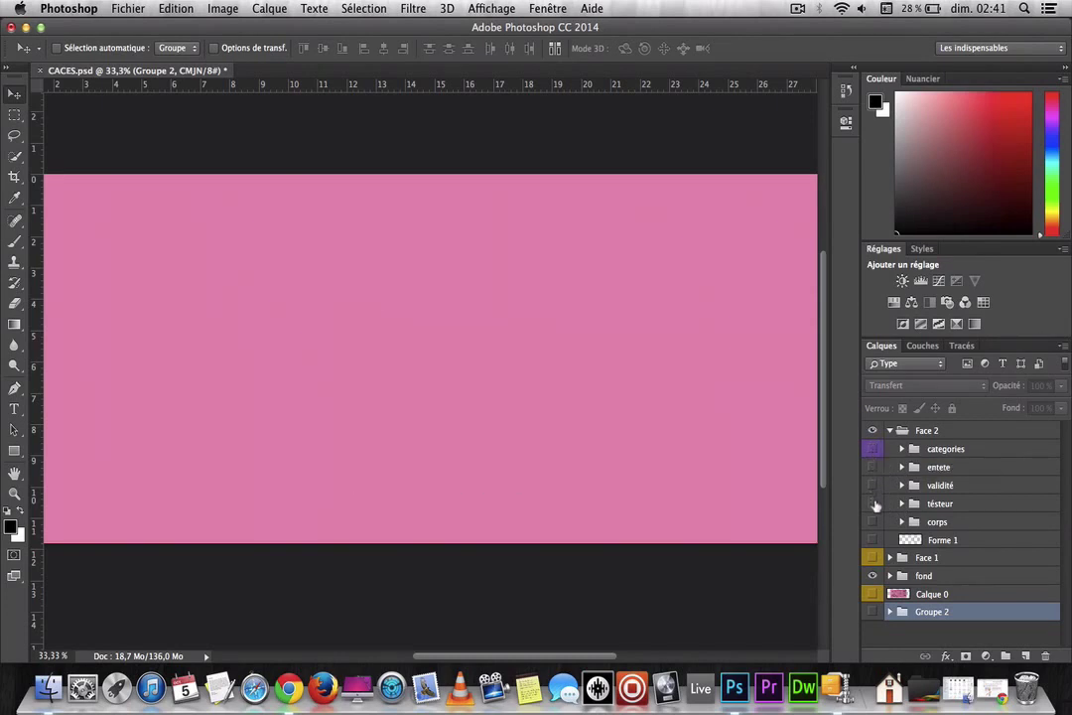
left_click(873, 522)
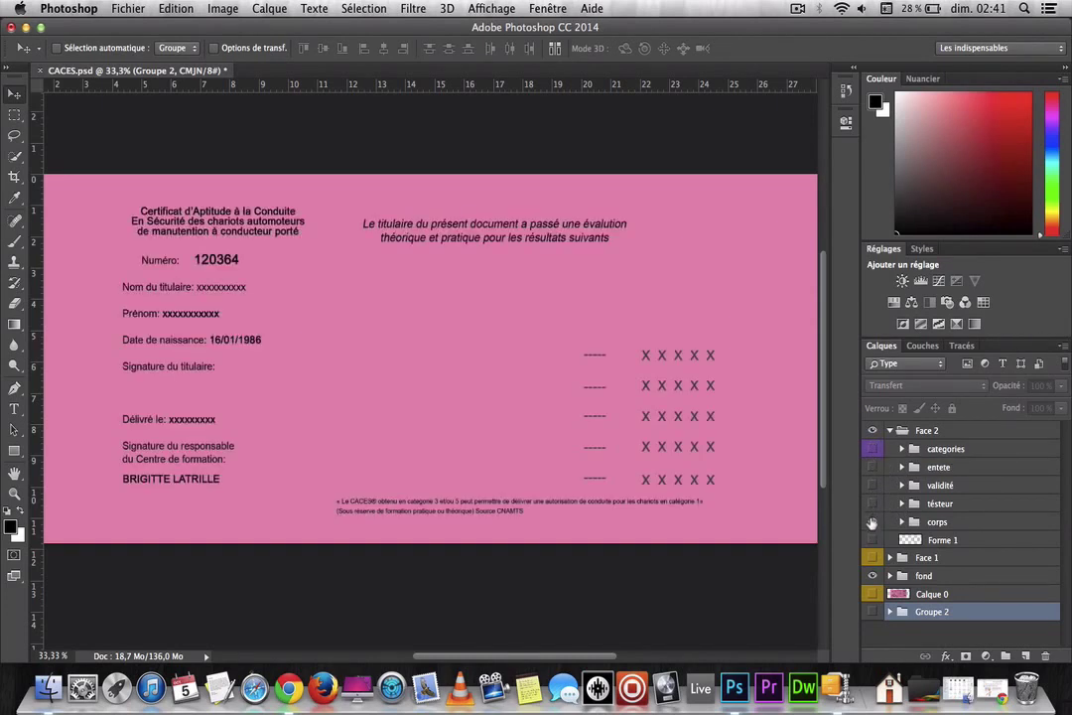
left_click(872, 523)
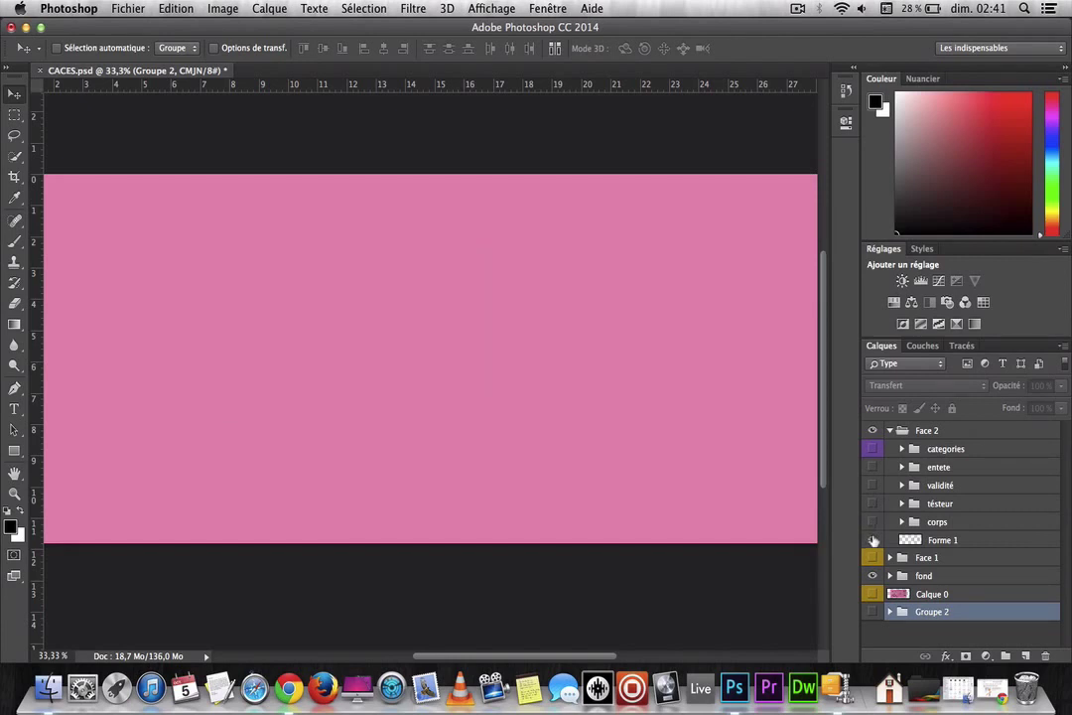
Step: Reveal the table grid, body text, tester, validity dates, header and category descriptions
left_click(873, 539)
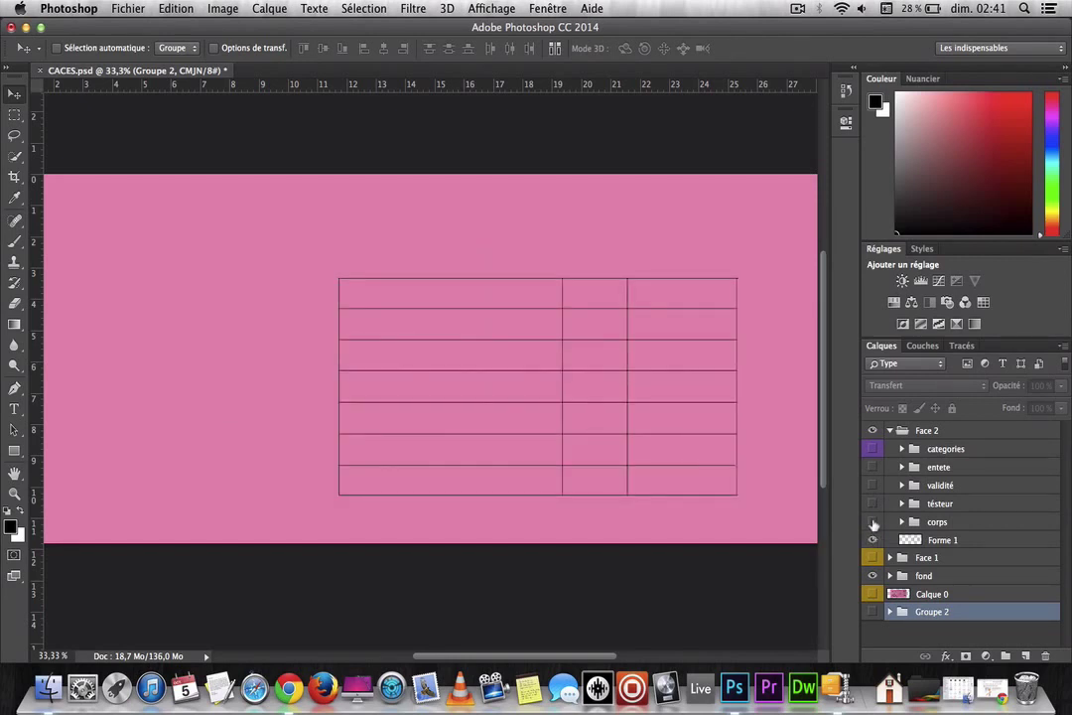
left_click(873, 523)
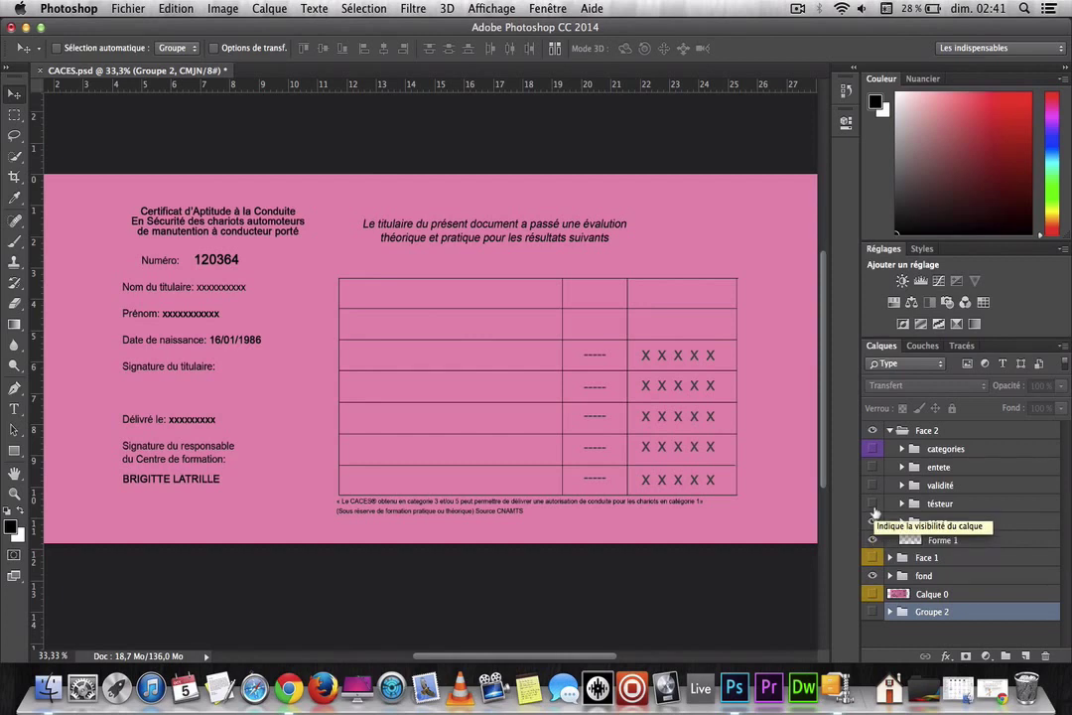
left_click(872, 503)
left_click(873, 484)
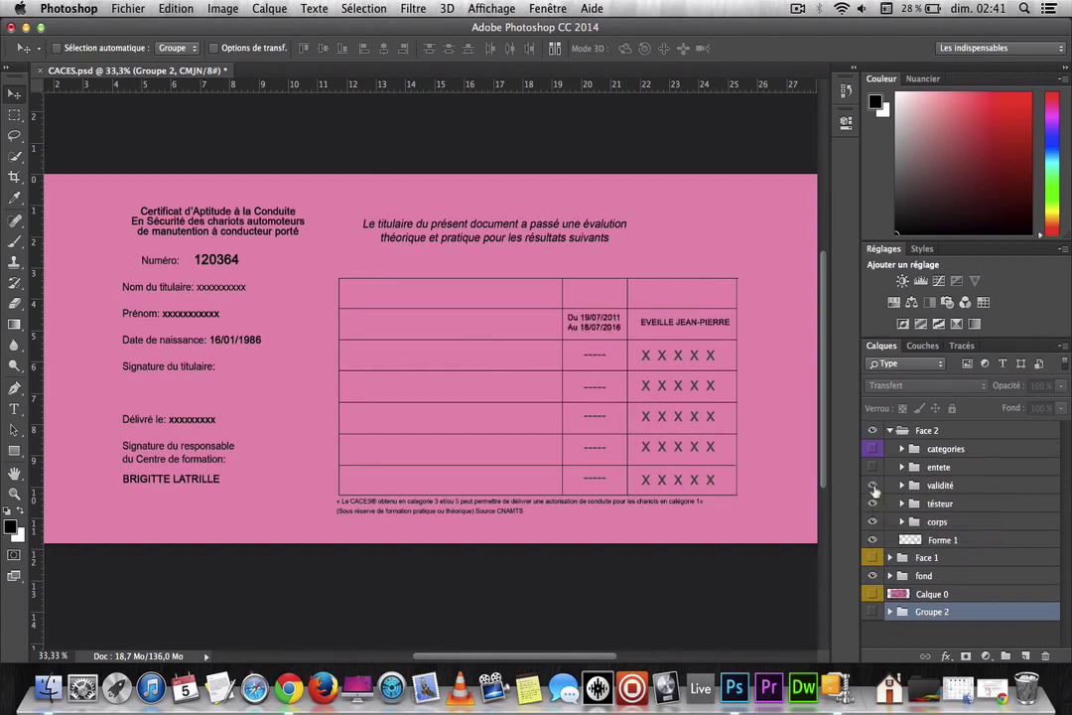
left_click(873, 468)
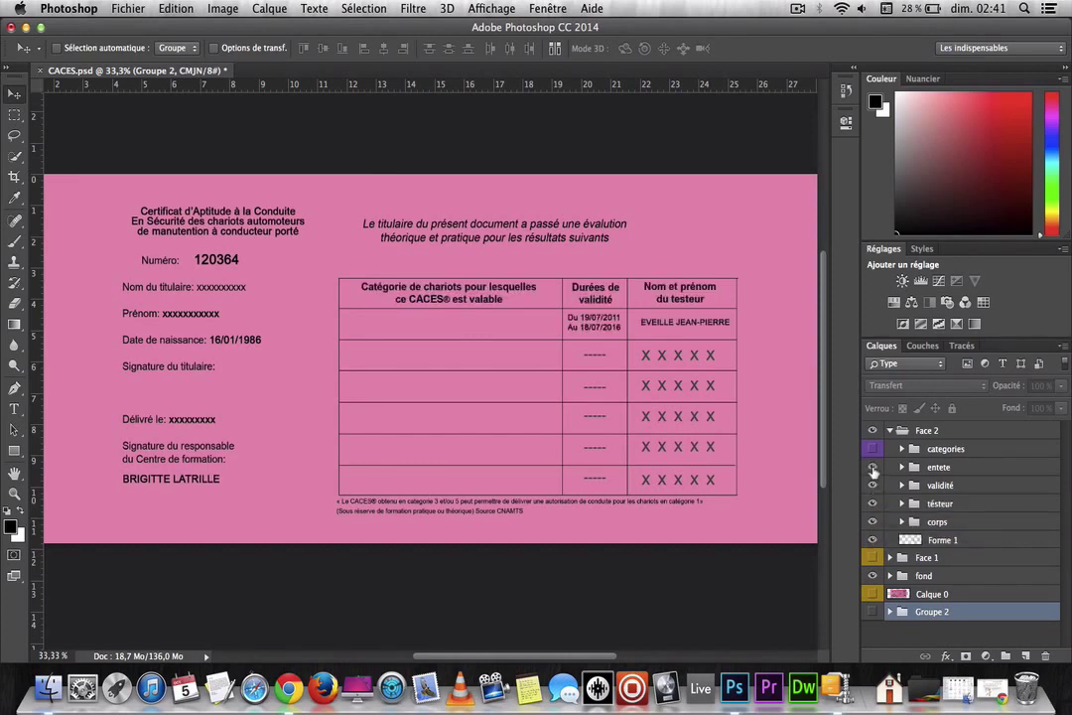
left_click(873, 449)
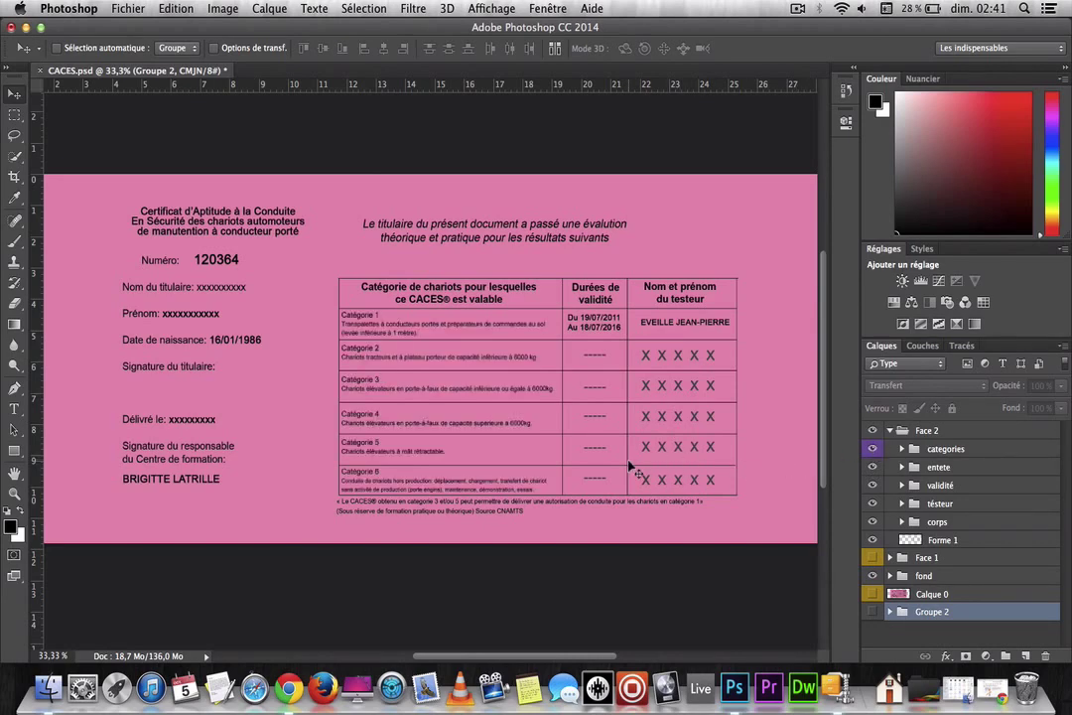
key("super+plus")
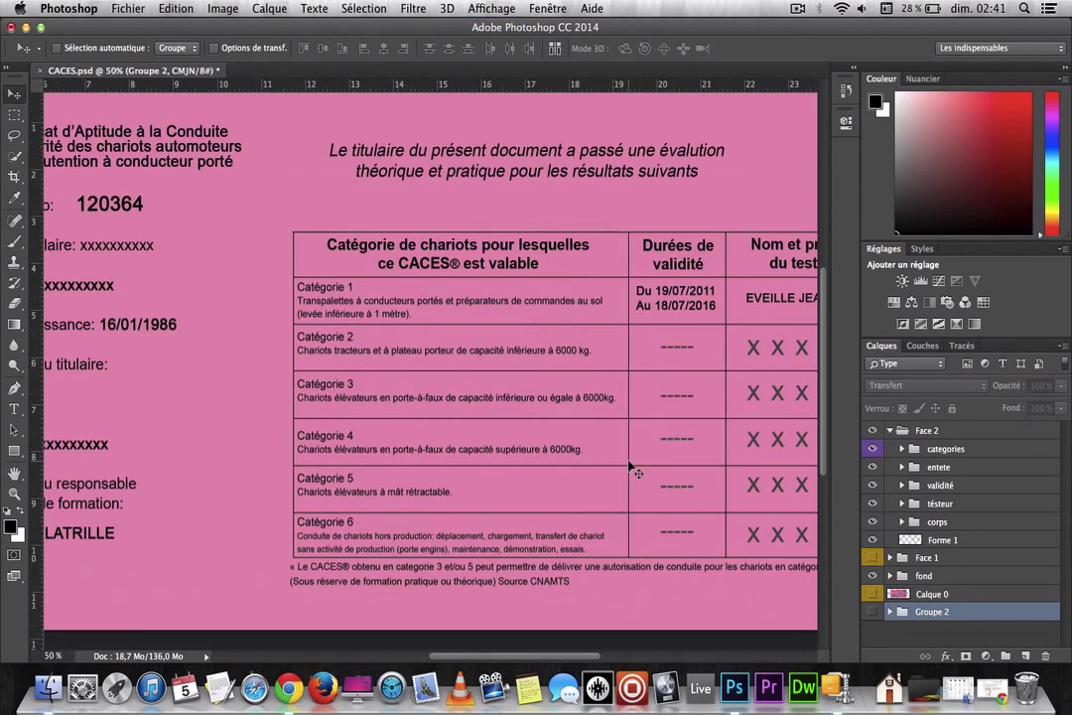
key("super+plus")
scroll(561, 419, "down", 5)
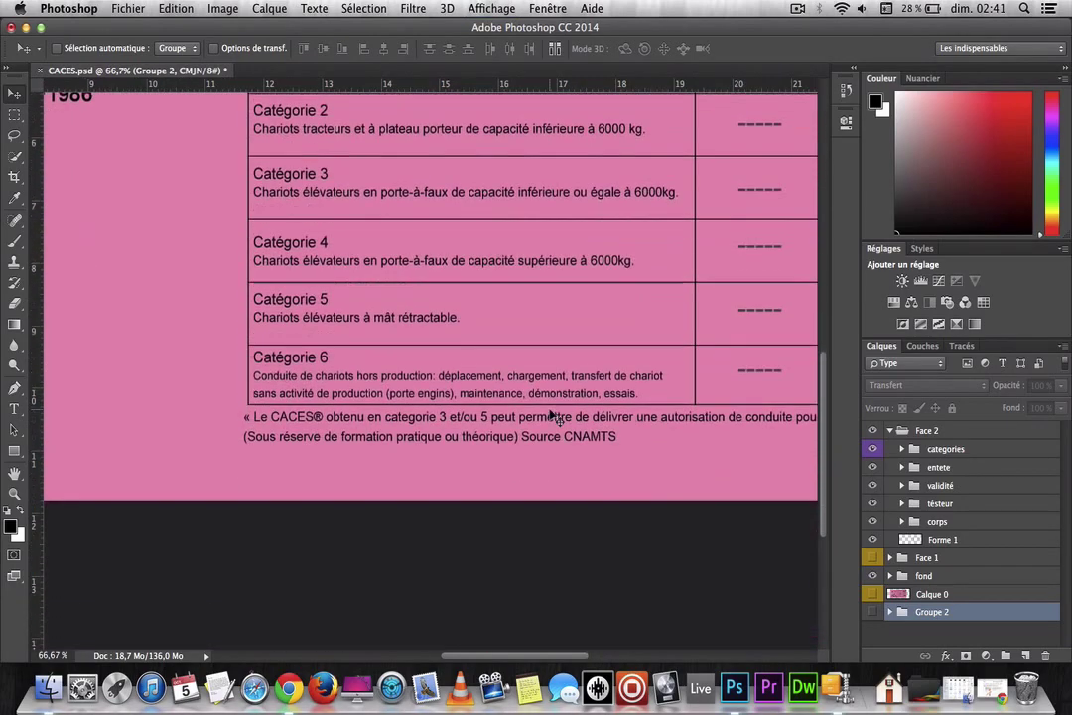
scroll(556, 417, "left", 5)
scroll(551, 414, "left", 3)
scroll(551, 414, "left", 3)
scroll(551, 414, "up", 3)
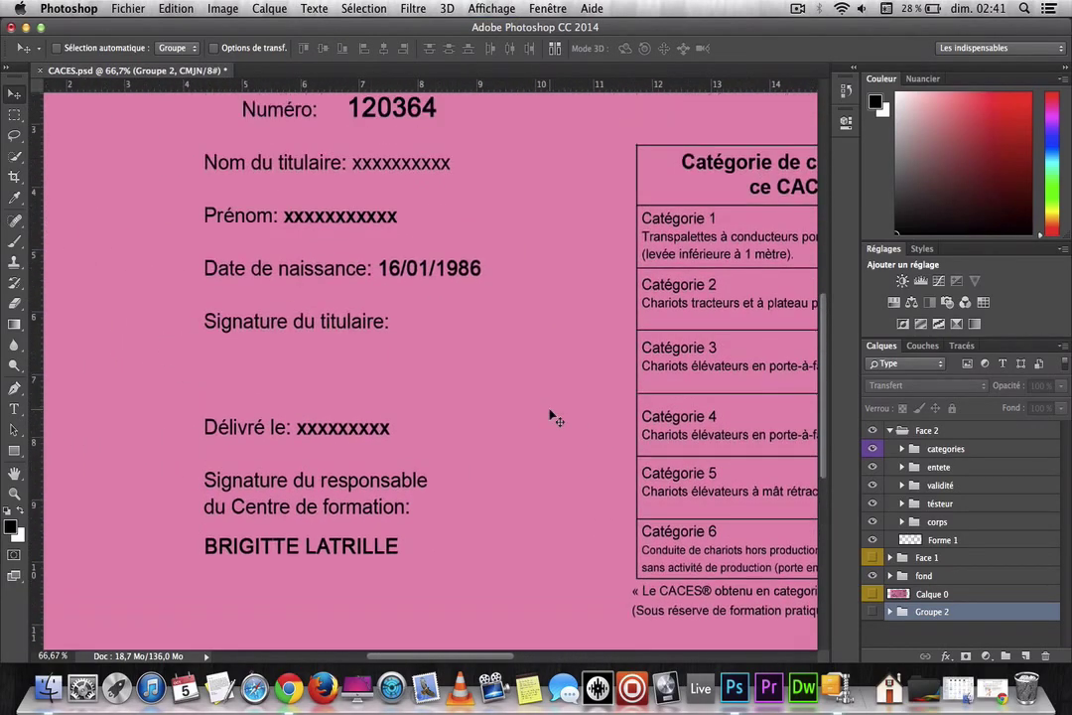
scroll(551, 414, "up", 3)
scroll(551, 414, "up", 2)
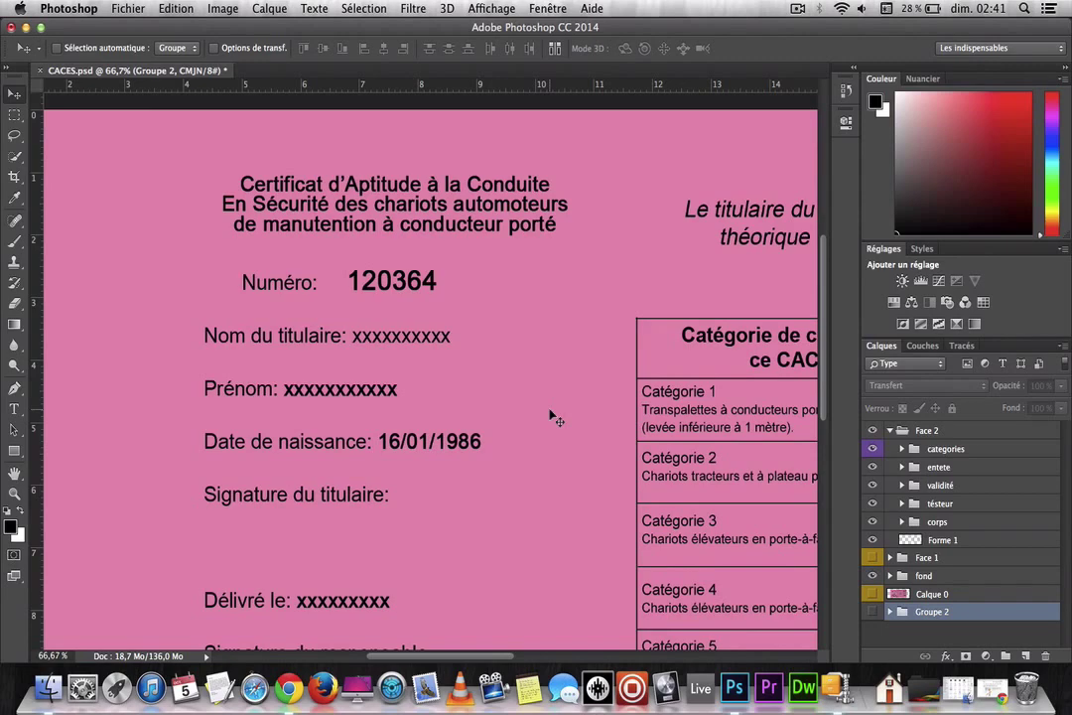
scroll(554, 417, "right", 2)
scroll(554, 417, "right", 4)
scroll(554, 417, "right", 3)
scroll(554, 417, "down", 1)
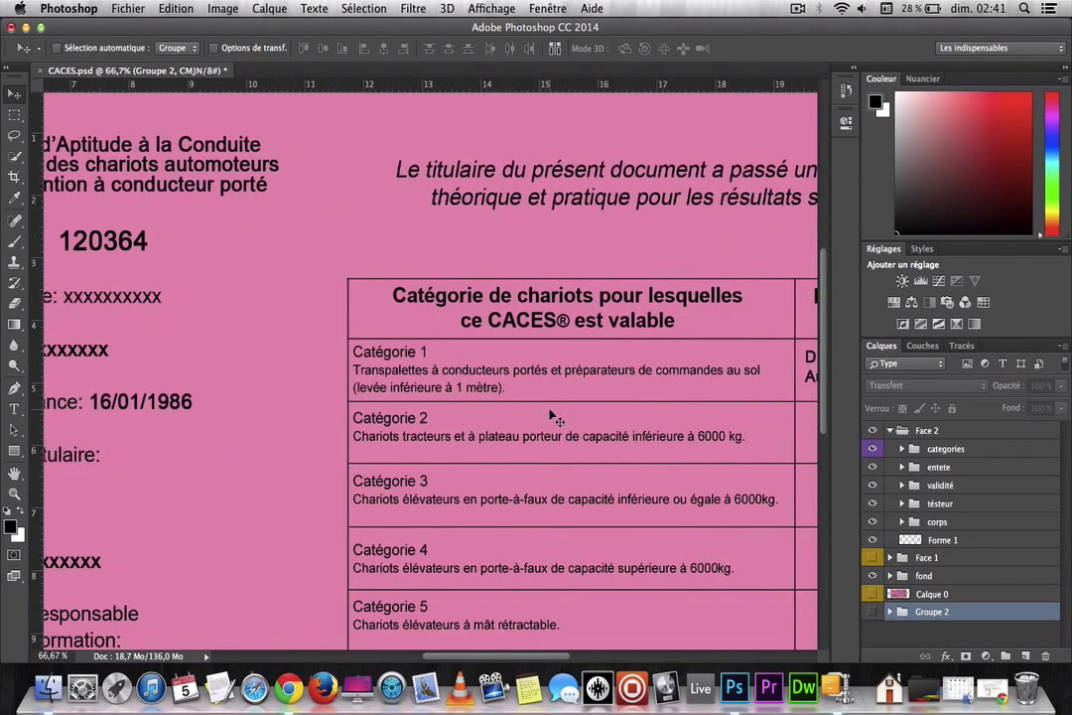
scroll(554, 417, "right", 3)
scroll(554, 417, "down", 1)
scroll(554, 417, "right", 4)
scroll(554, 417, "down", 3)
scroll(554, 417, "right", 3)
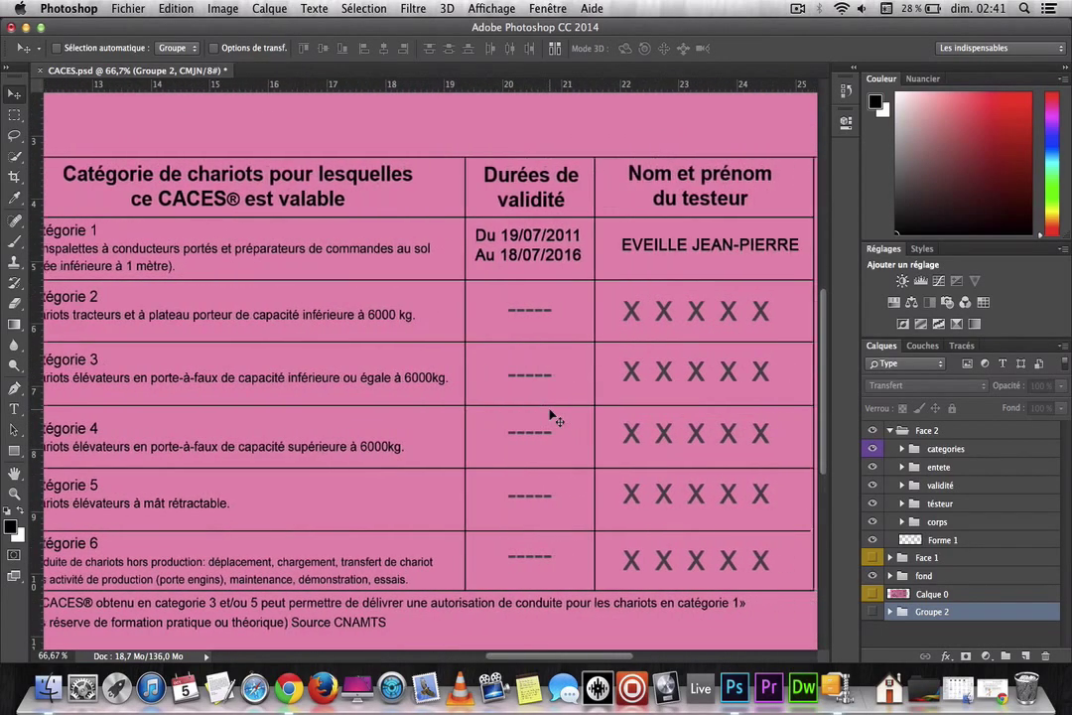
scroll(554, 417, "right", 1)
scroll(554, 417, "right", 2)
scroll(554, 417, "down", 1)
scroll(554, 417, "left", 2)
scroll(554, 417, "up", 1)
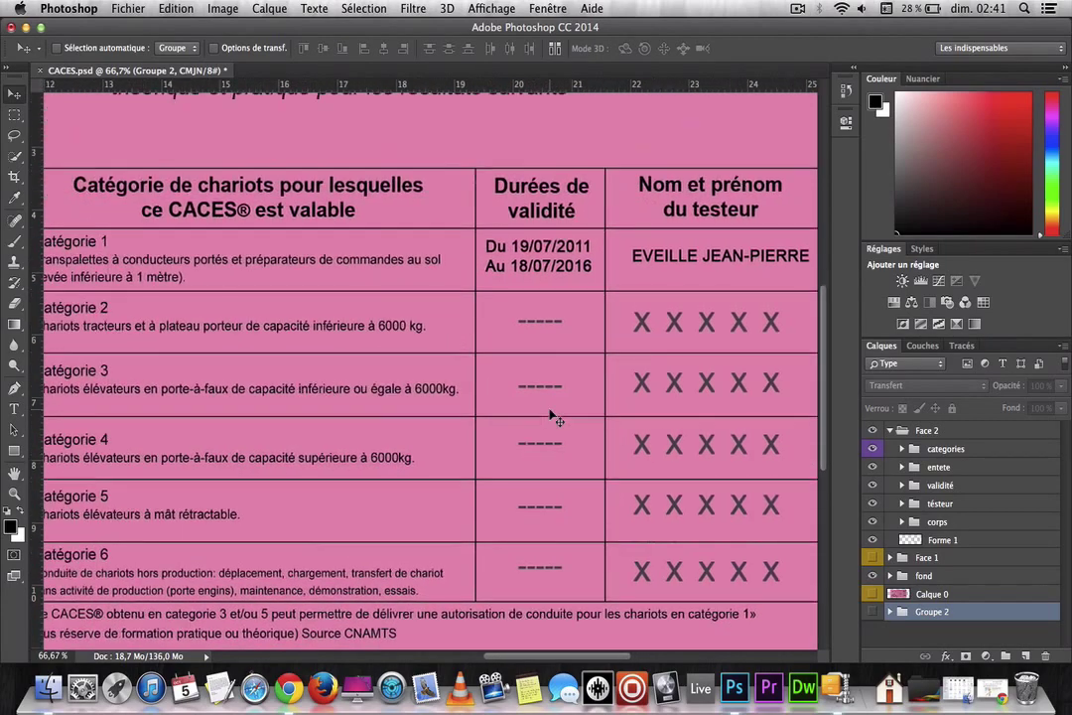
scroll(554, 417, "up", 3)
scroll(554, 417, "left", 2)
scroll(554, 417, "up", 1)
scroll(554, 417, "left", 4)
scroll(554, 417, "left", 3)
scroll(554, 417, "down", 2)
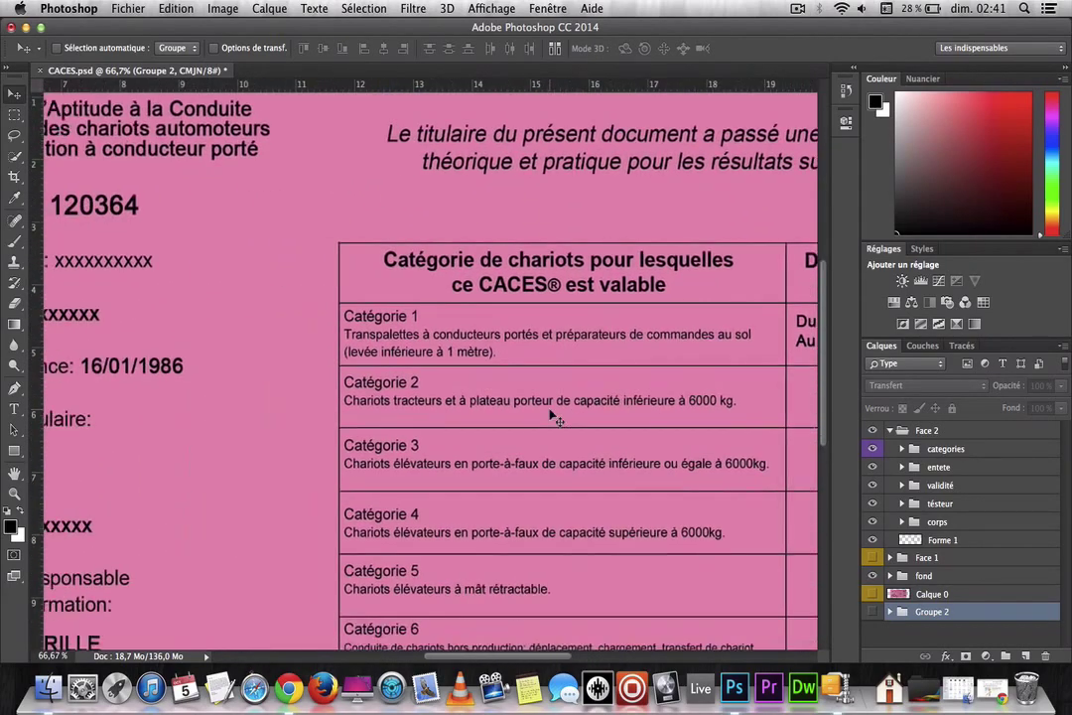
scroll(554, 418, "down", 3)
scroll(554, 417, "left", 7)
scroll(554, 417, "left", 4)
scroll(554, 417, "up", 1)
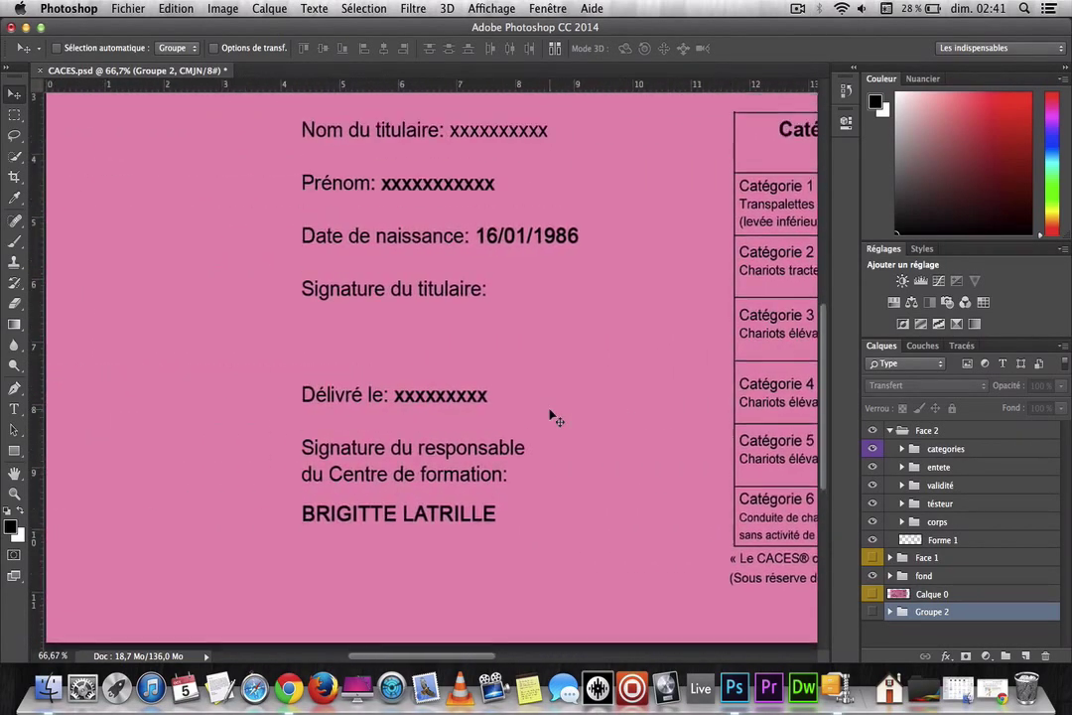
scroll(554, 417, "up", 4)
scroll(554, 417, "right", 3)
scroll(554, 417, "right", 2)
scroll(554, 417, "right", 2)
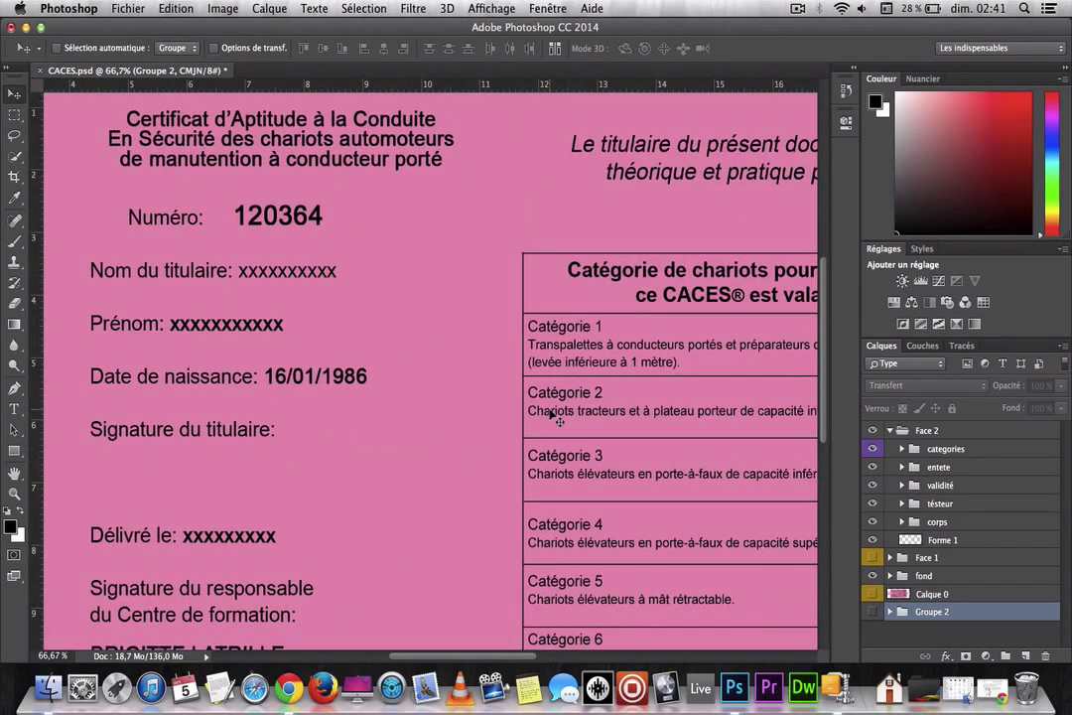
key("super+minus")
key("super+minus")
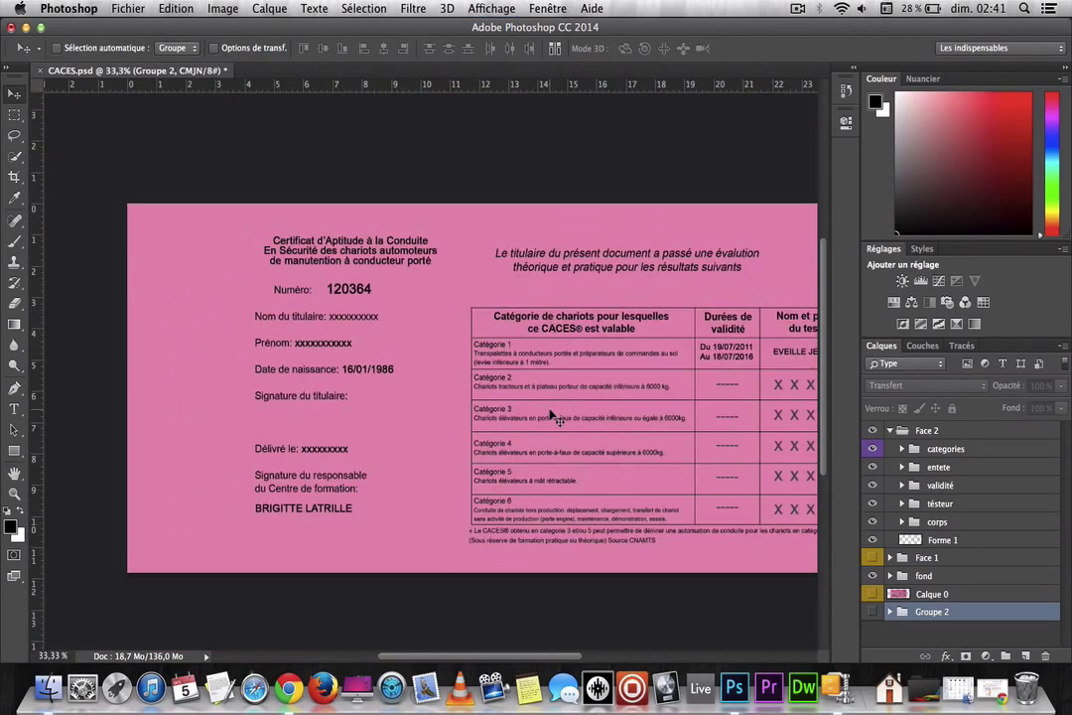
Step: Collapse and hide Face 2, show the Groupe 2 scan without the pink fill
left_click(891, 430)
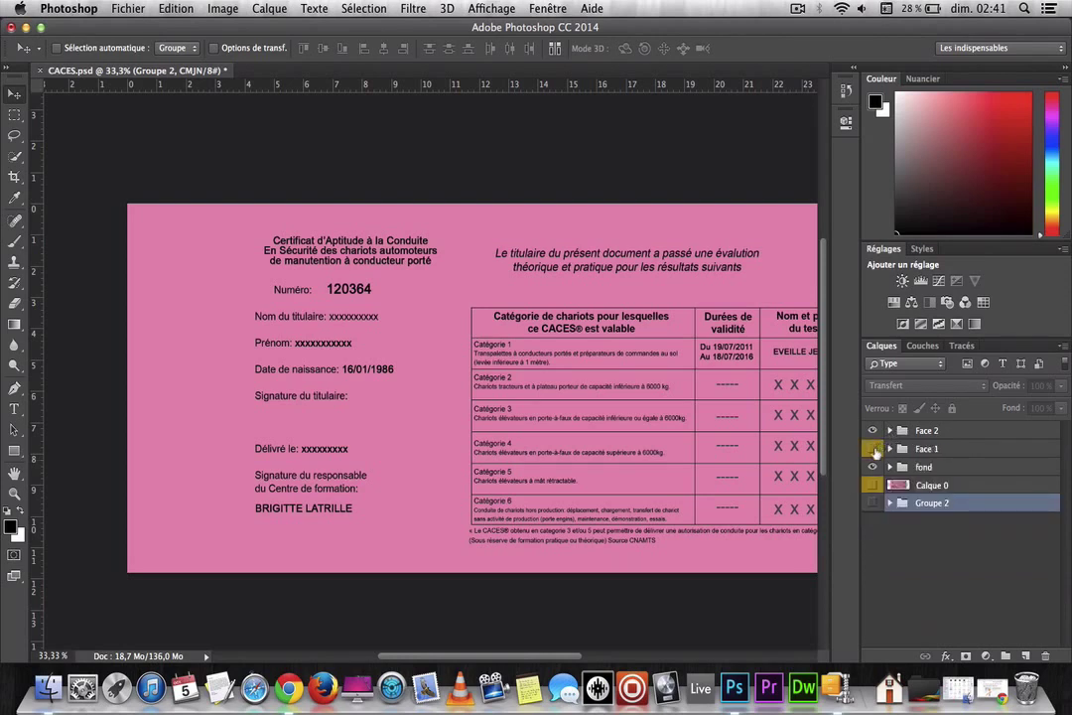
left_click(873, 430)
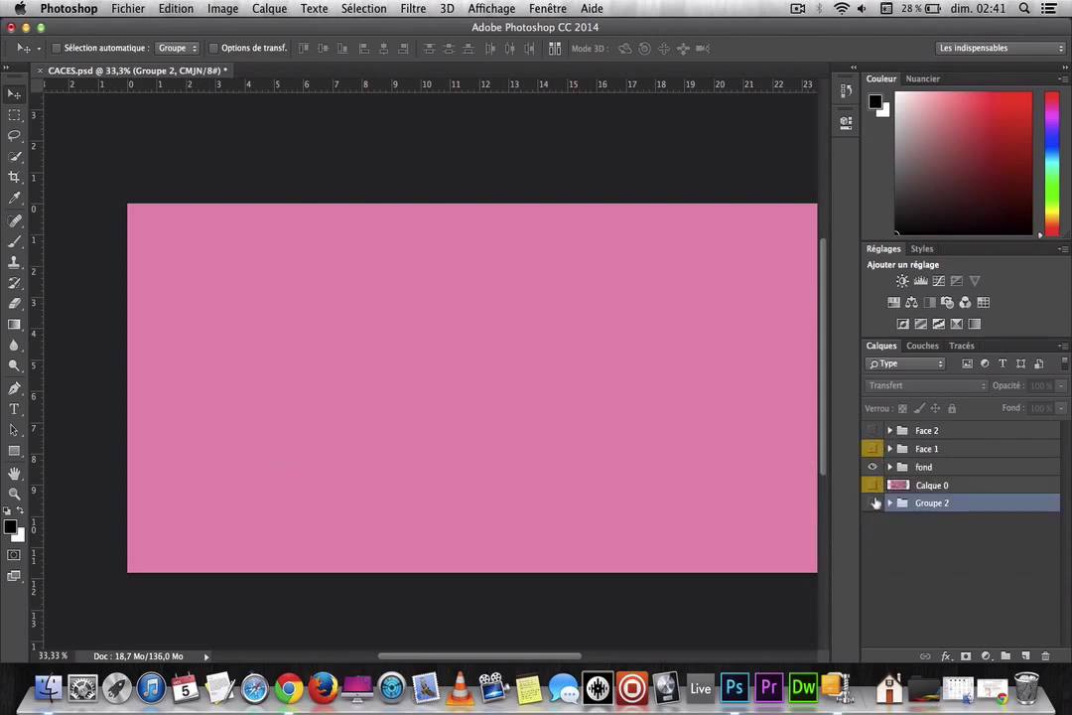
left_click(873, 504)
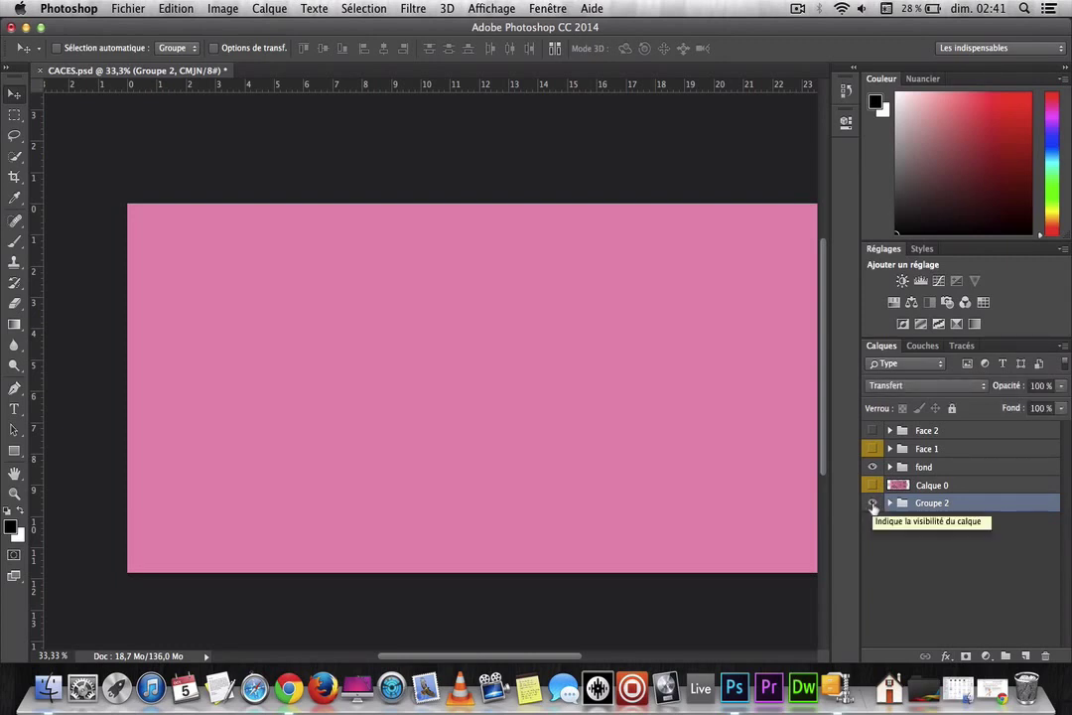
left_click(873, 468)
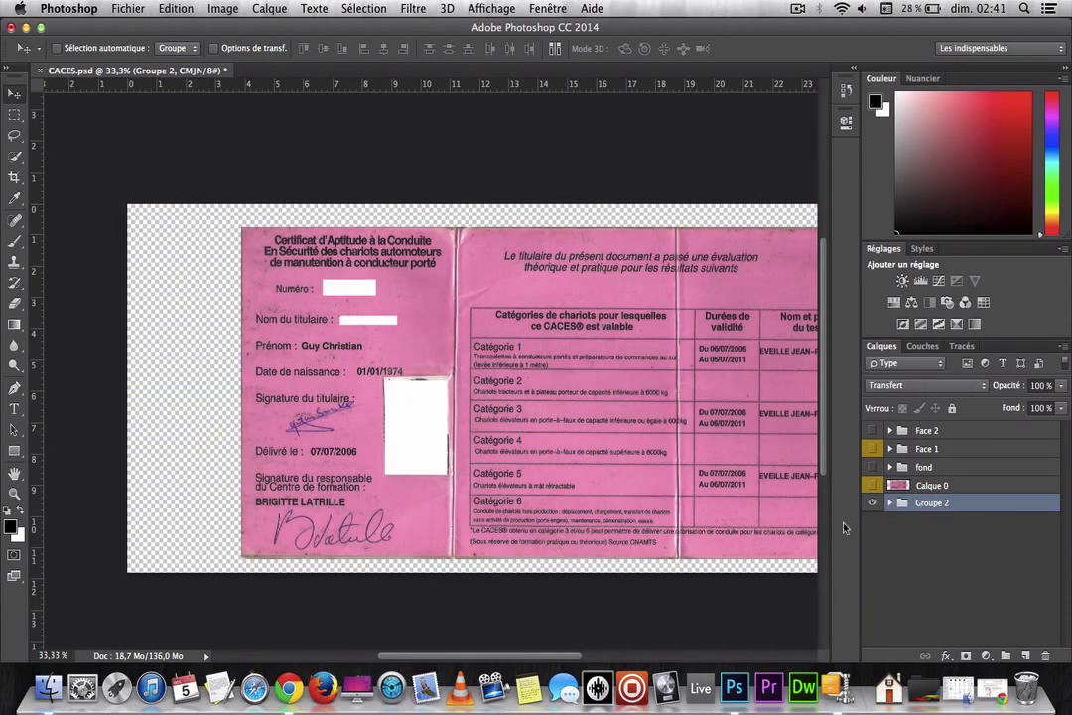
key("super+minus")
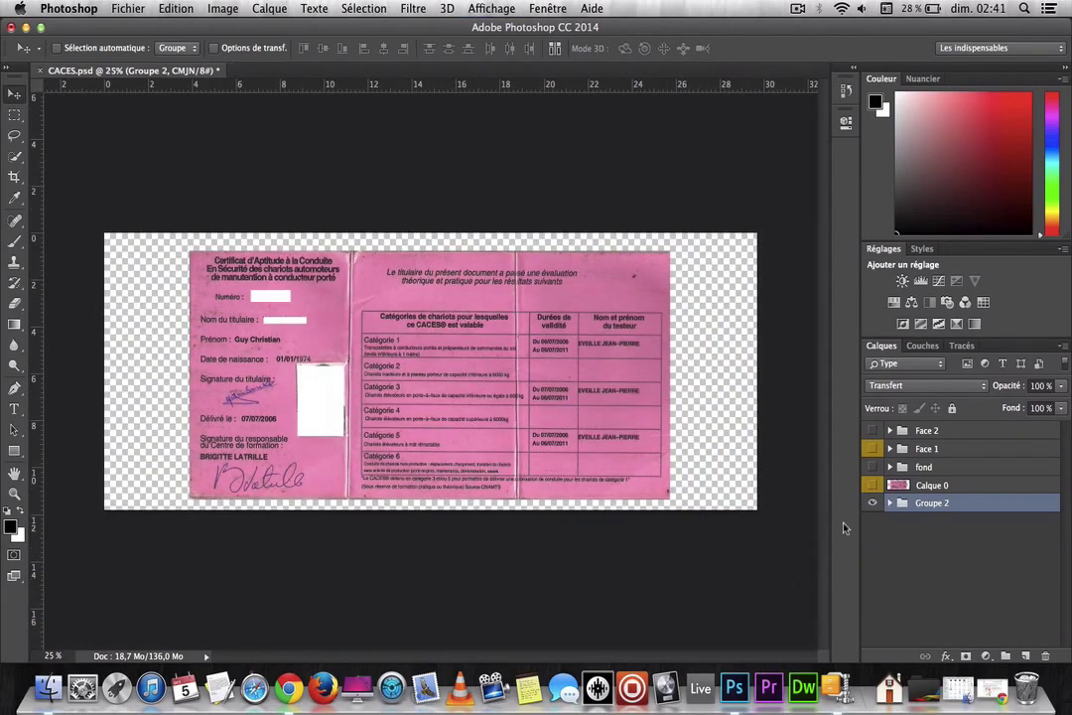
key("super+plus")
key("super+plus")
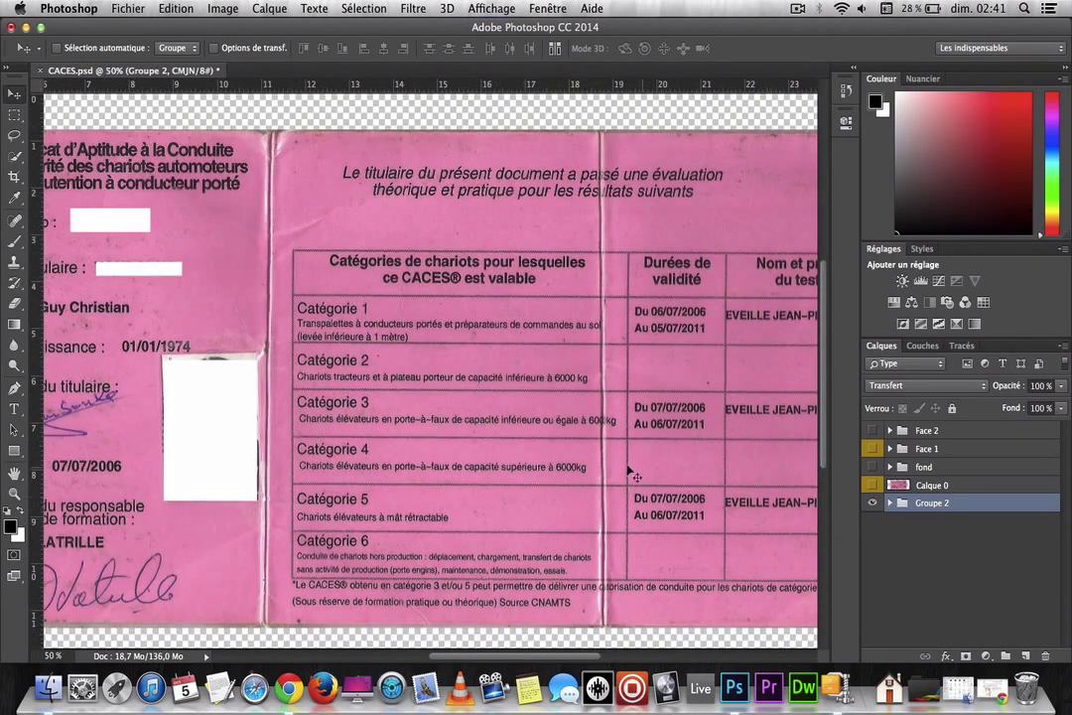
Step: Compare the rebuilt Face 2 text against the scan, then hide Groupe 2
scroll(358, 298, "left", 5)
scroll(353, 316, "right", 2)
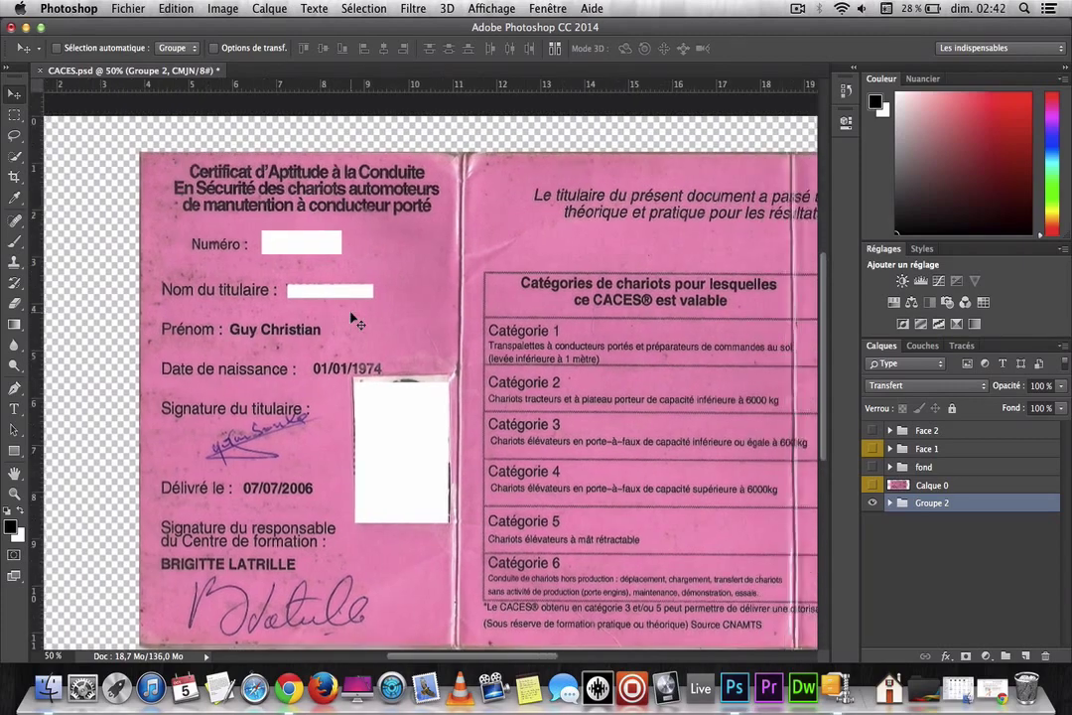
scroll(352, 316, "right", 3)
scroll(352, 316, "right", 5)
scroll(352, 316, "up", 2)
scroll(353, 316, "left", 5)
scroll(352, 316, "down", 1)
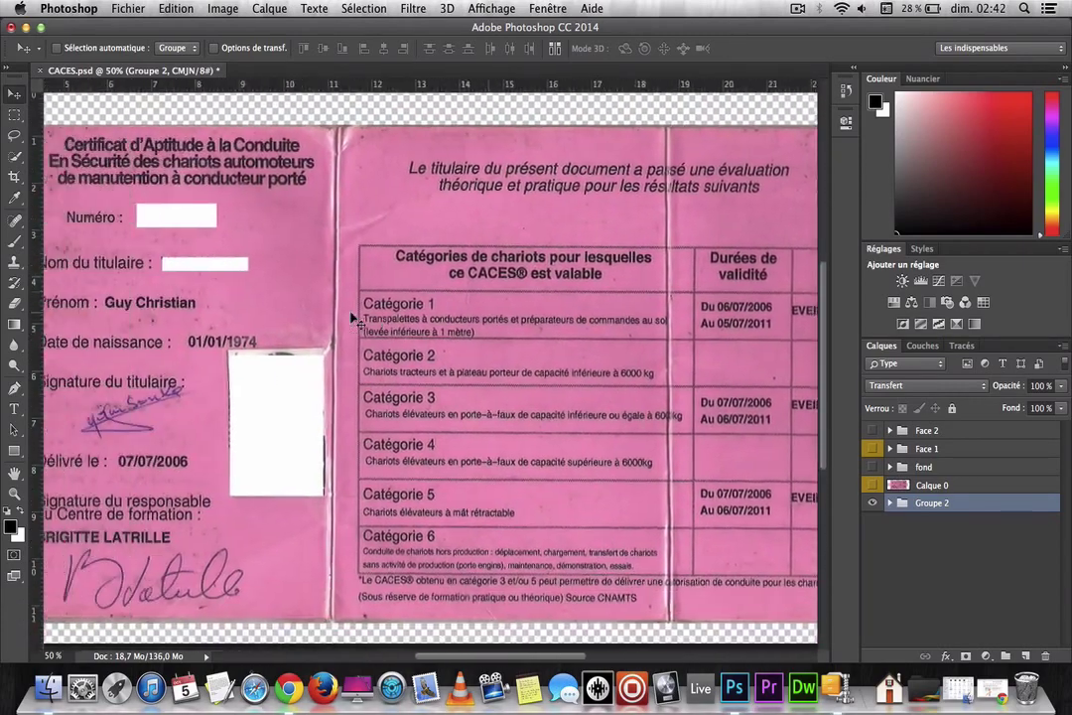
scroll(355, 317, "left", 2)
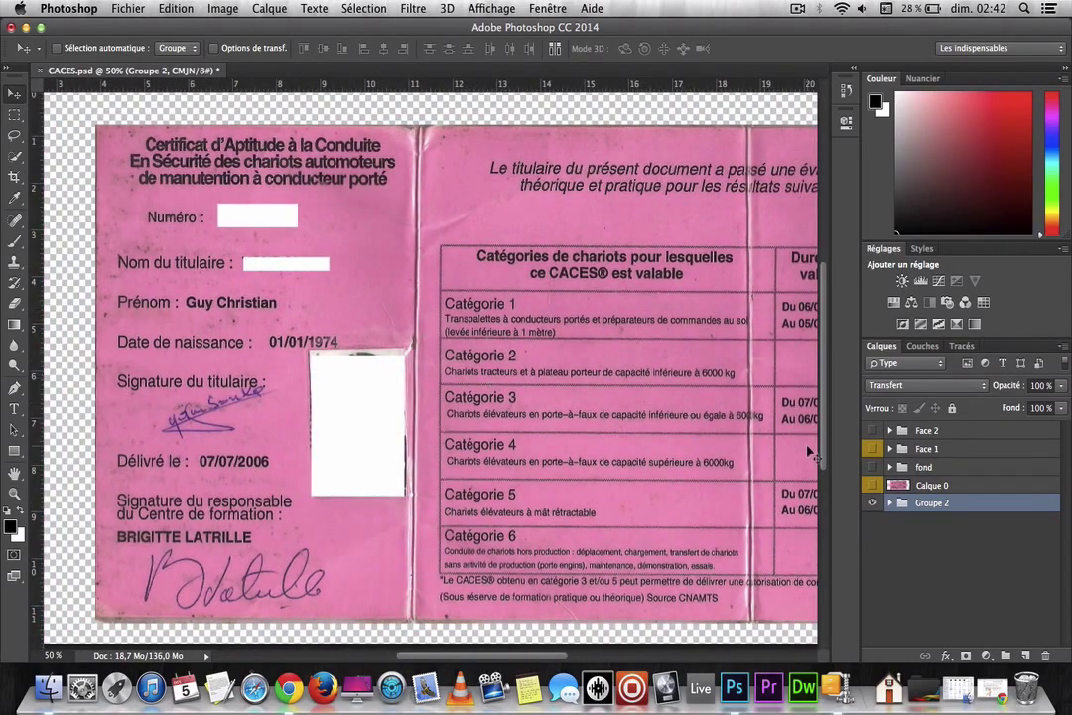
left_click(872, 430)
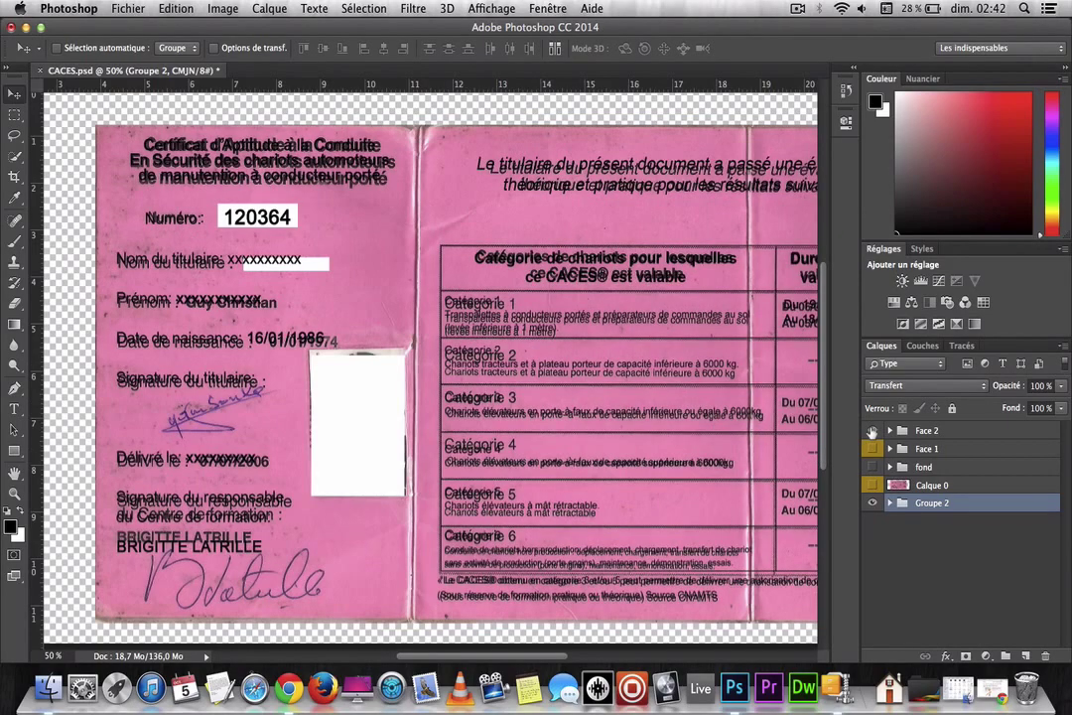
left_click(872, 429)
left_click(872, 503)
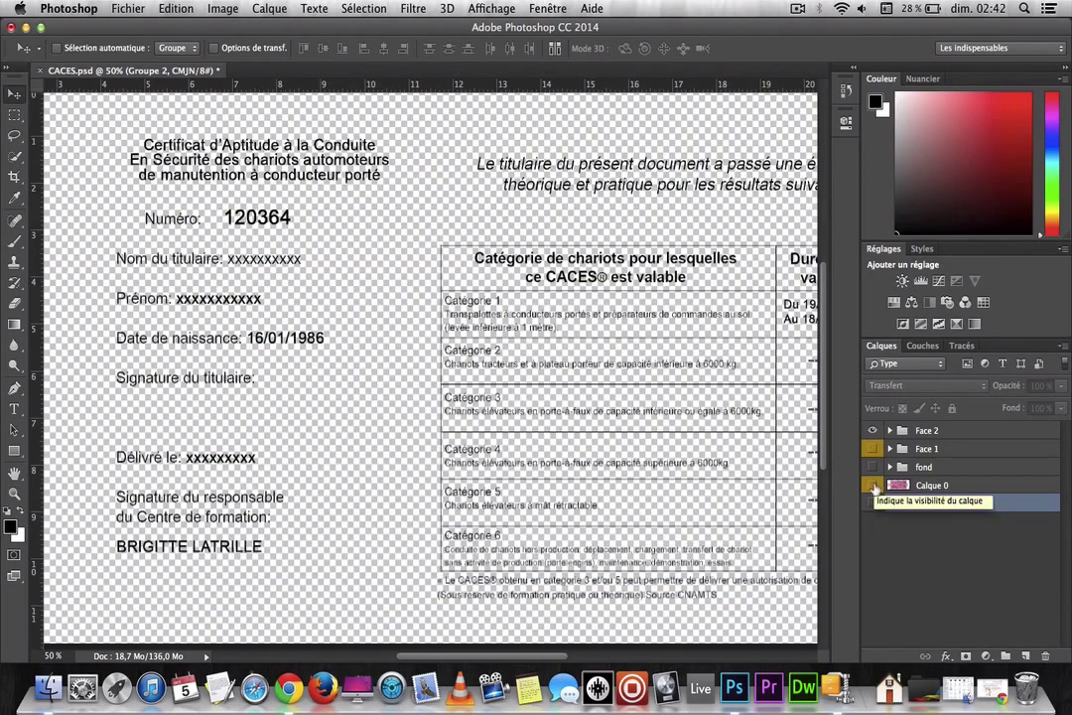
Step: Restore the pink background, hide Face 2, then hide the fill to view the scan
left_click(873, 467)
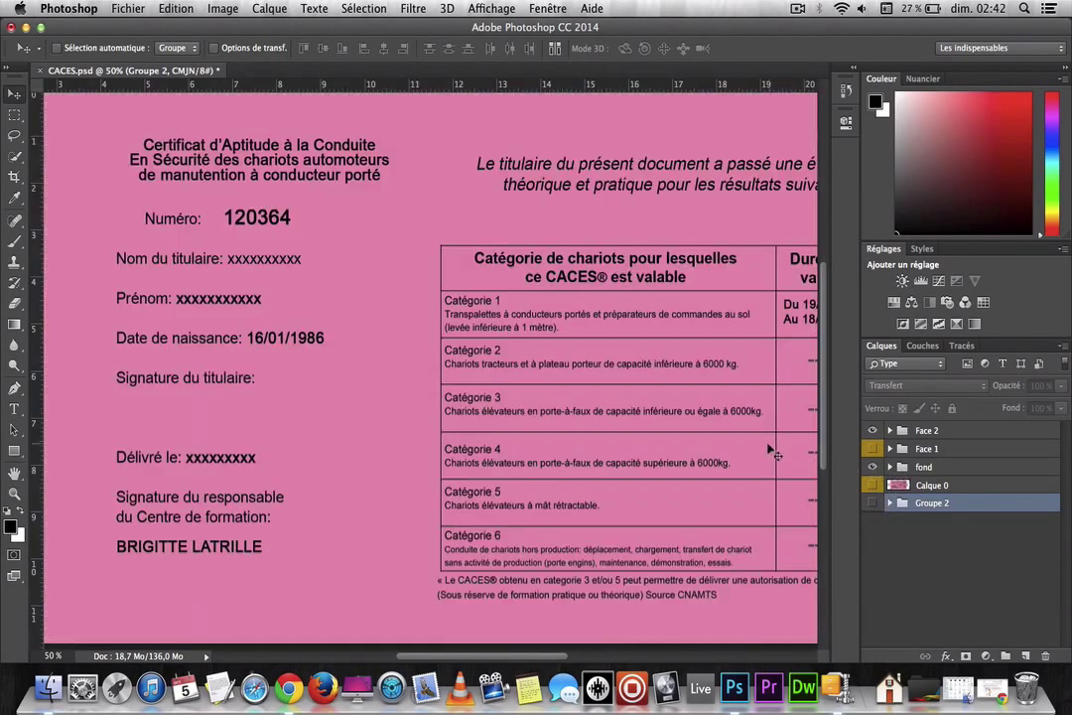
scroll(596, 397, "right", 5)
scroll(663, 442, "right", 3)
scroll(663, 443, "down", 3)
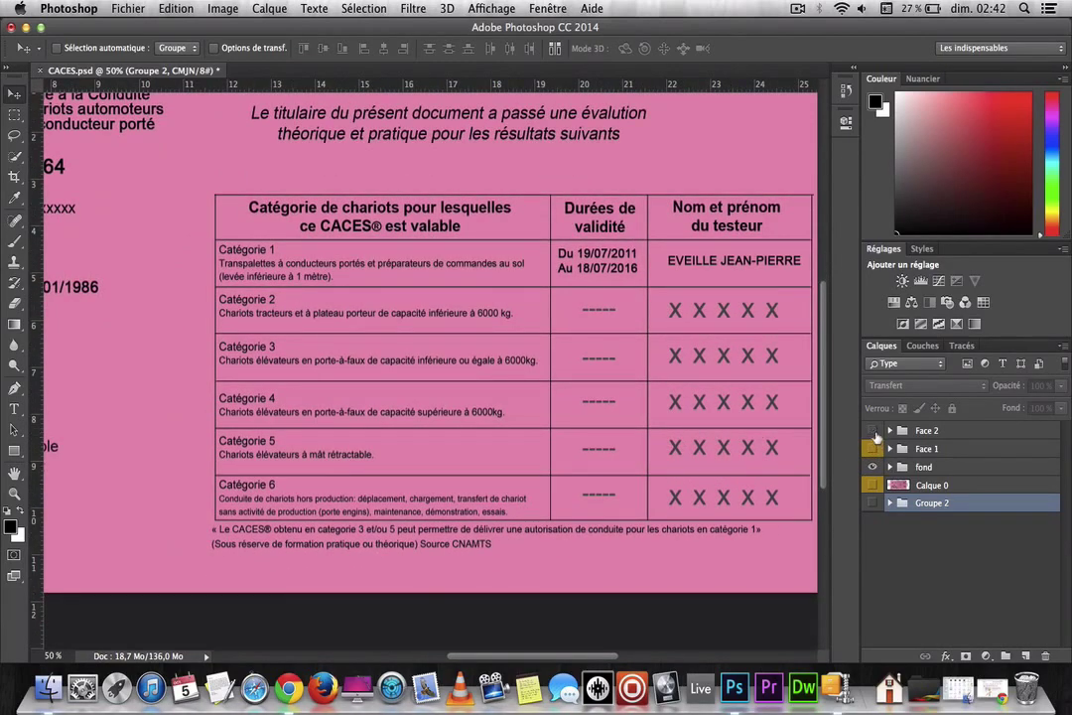
left_click(874, 430)
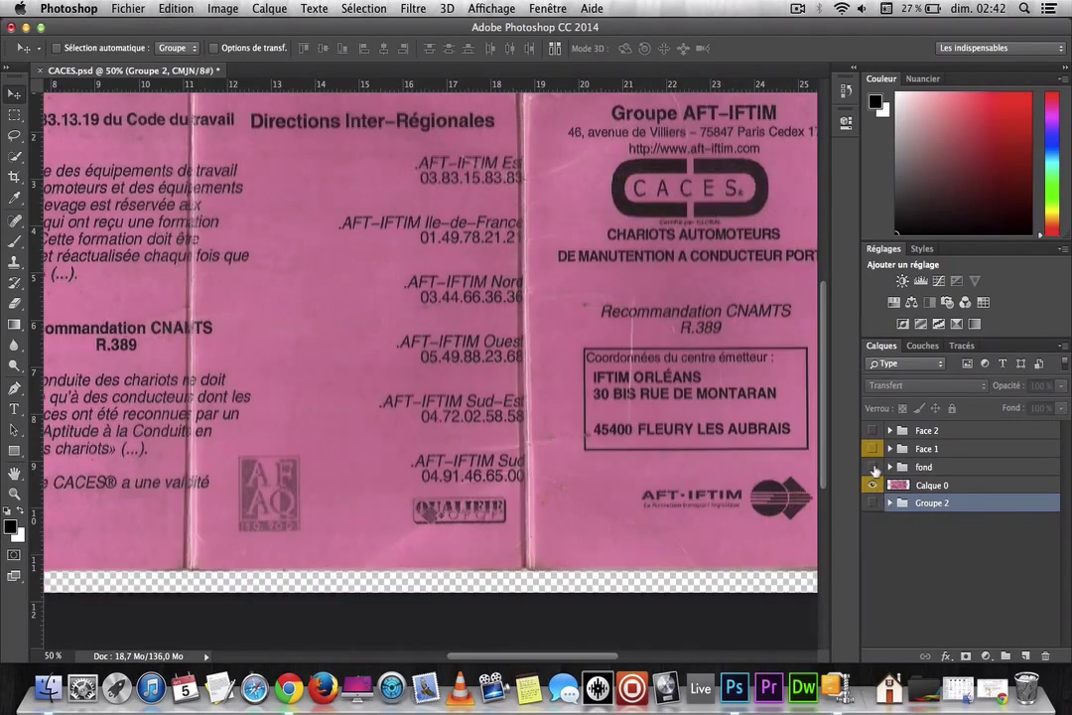
left_click(873, 467)
scroll(681, 461, "left", 5)
scroll(682, 462, "up", 2)
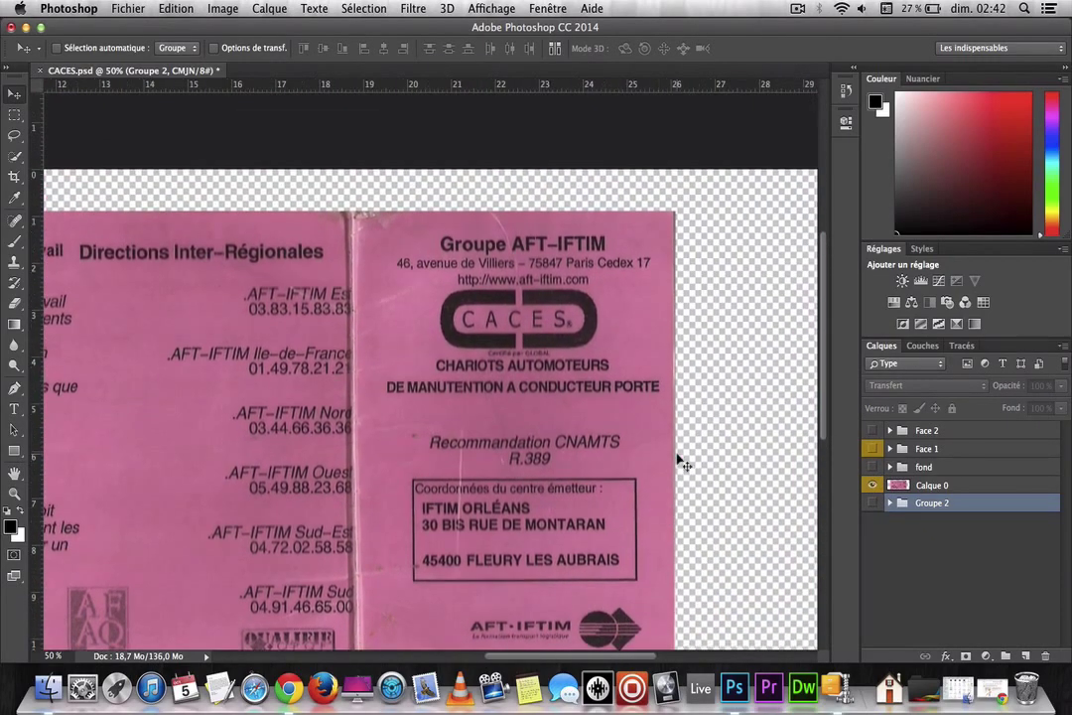
scroll(681, 462, "right", 2)
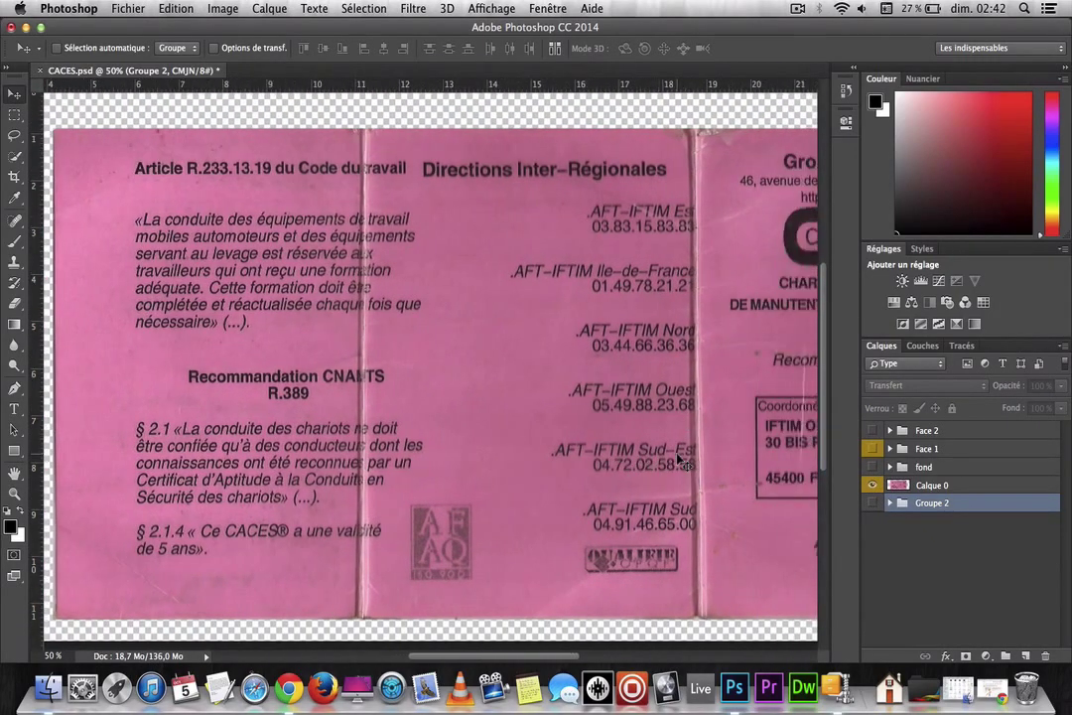
Step: Turn the pink background back on and show the rebuilt Face 1 side
left_click(872, 468)
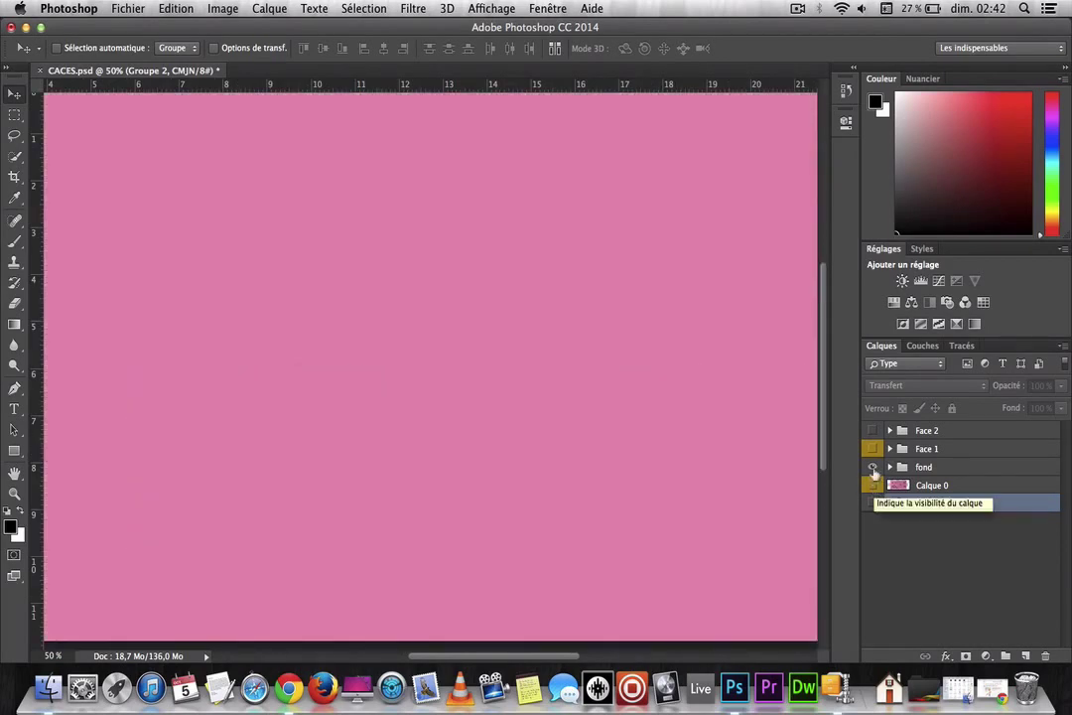
left_click(873, 449)
scroll(711, 446, "right", 5)
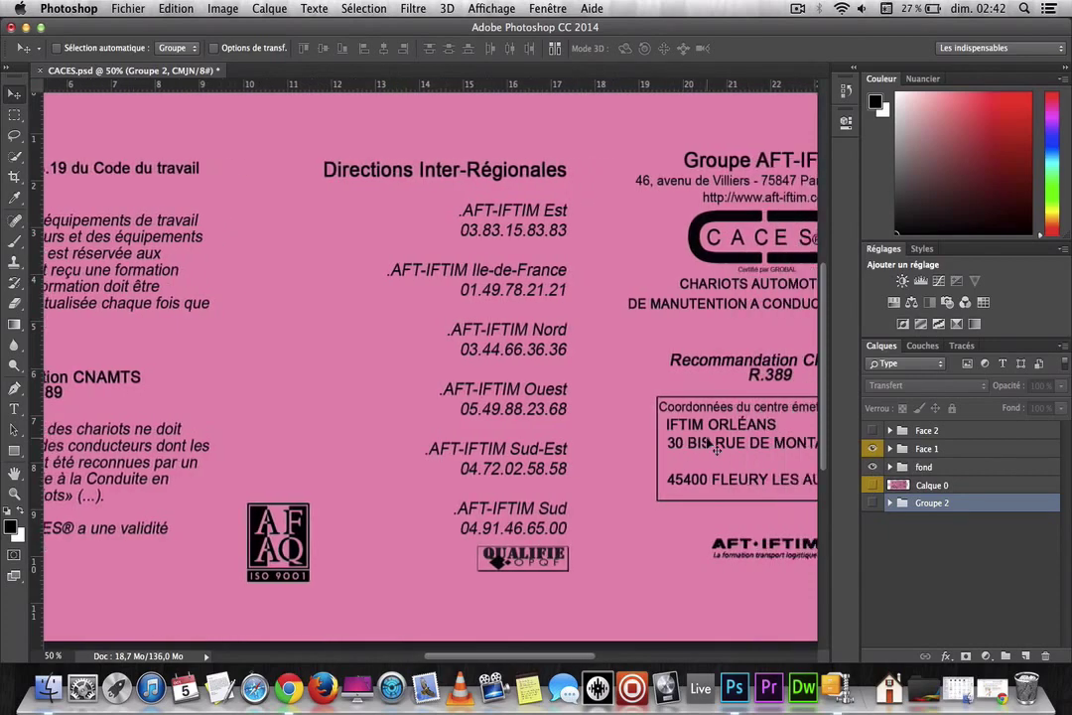
scroll(711, 446, "up", 2)
scroll(711, 446, "down", 1)
scroll(711, 446, "down", 3)
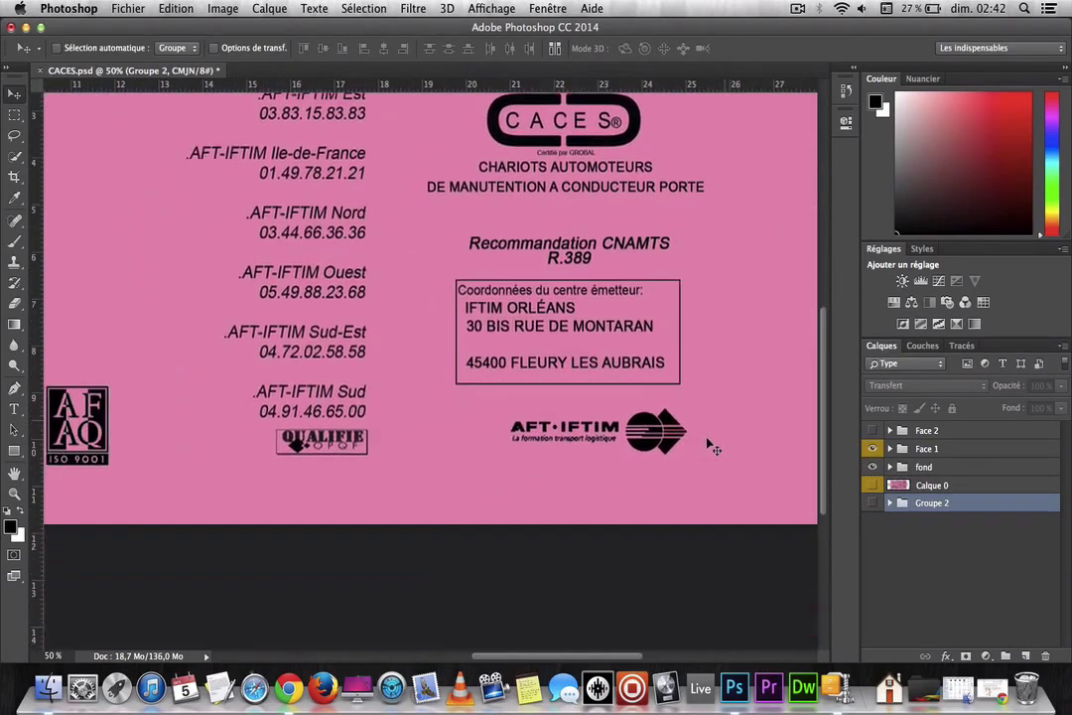
scroll(711, 446, "left", 6)
scroll(711, 445, "left", 2)
scroll(711, 446, "up", 3)
scroll(711, 446, "up", 1)
scroll(711, 446, "down", 1)
scroll(711, 446, "left", 1)
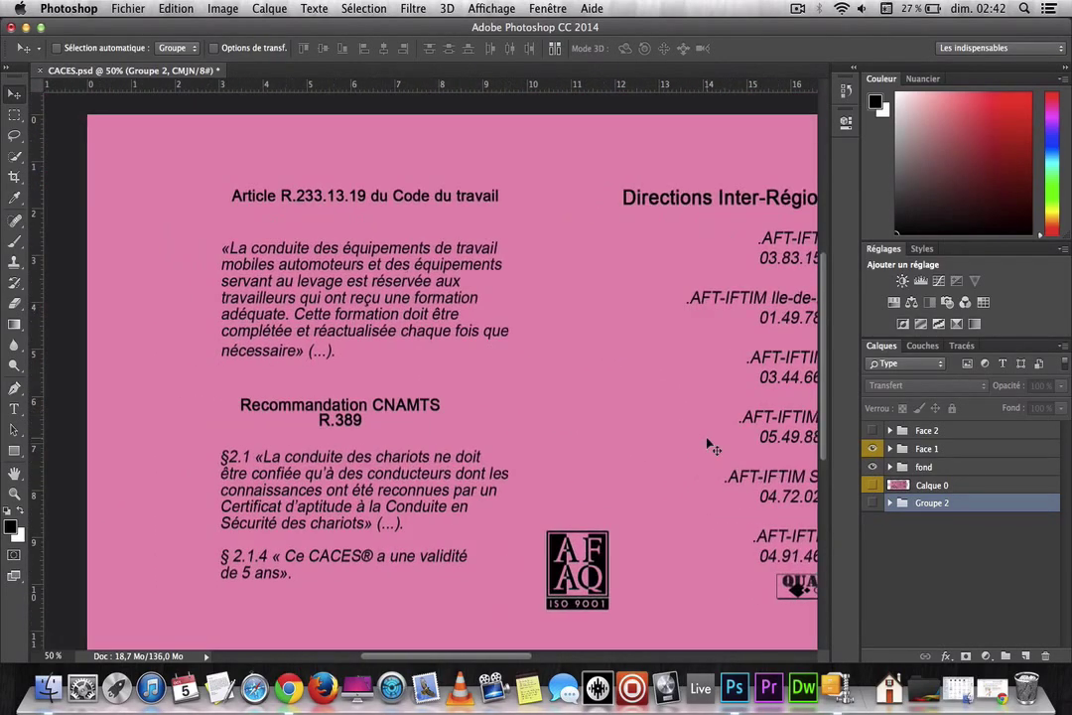
scroll(711, 447, "right", 2)
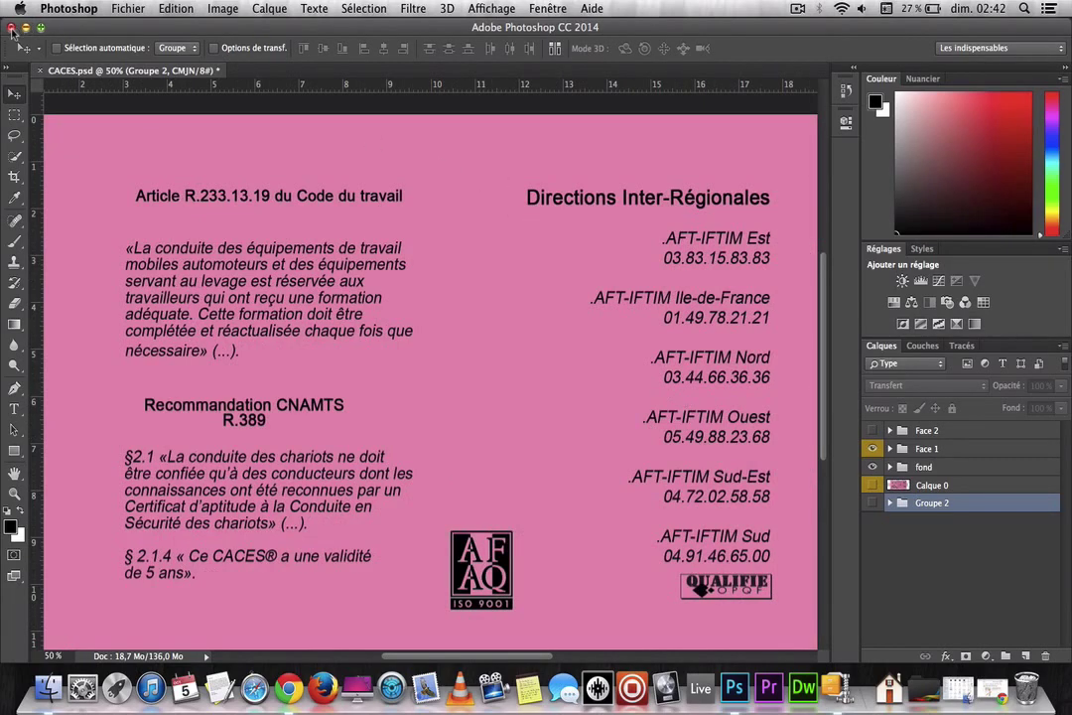
Step: Quit Photoshop, choosing Ne pas enregistrer for CACES.psd
left_click(60, 12)
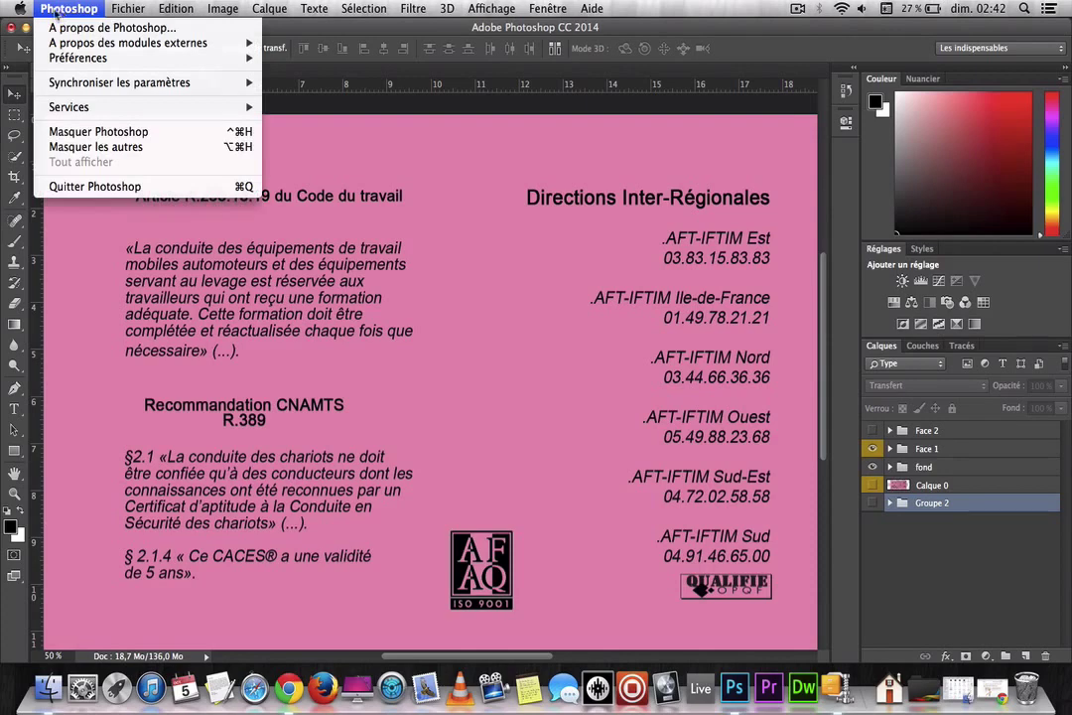
left_click(94, 186)
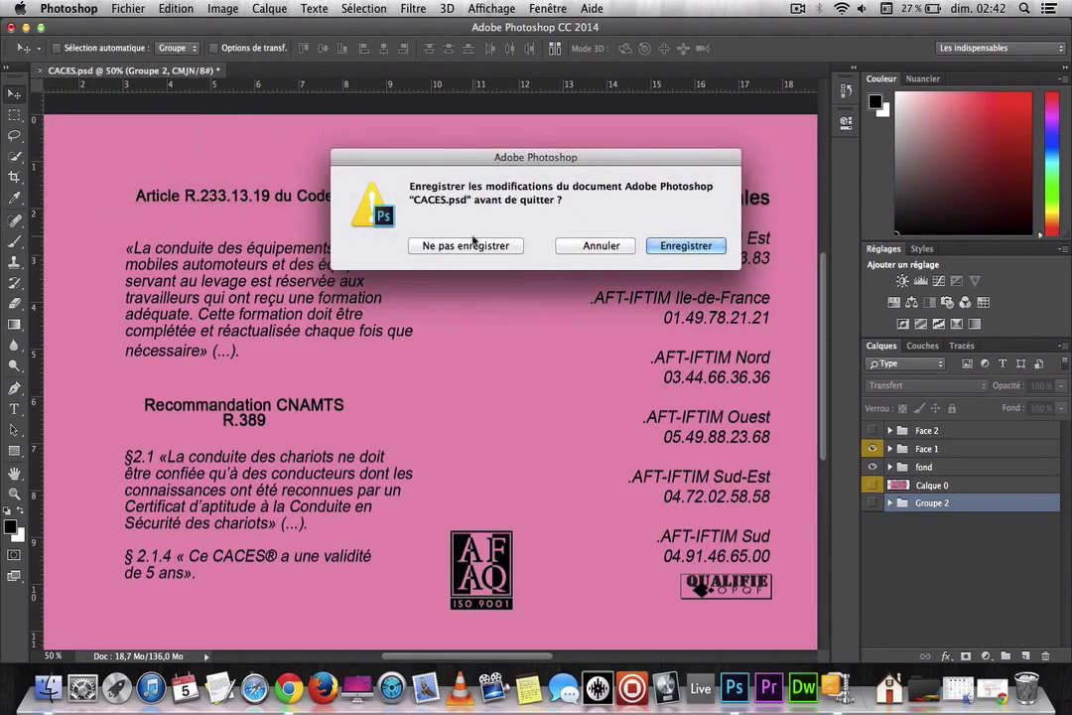
left_click(473, 247)
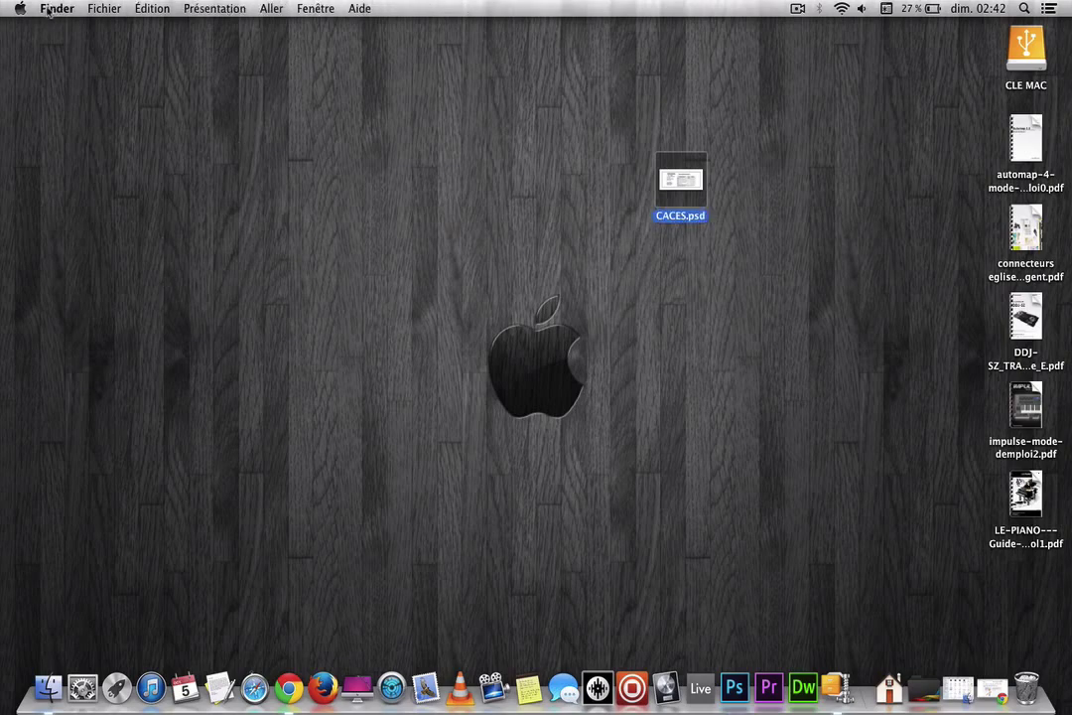
Step: Switch to ScreenFlow and show all its windows from the Dock menu
left_click(496, 692)
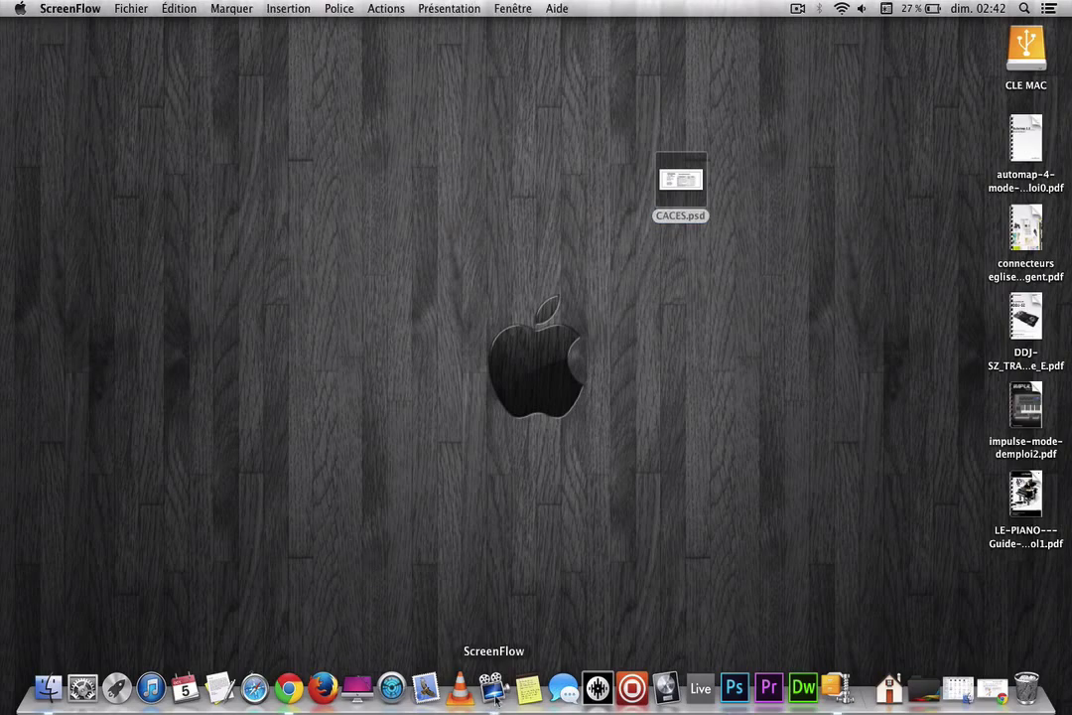
right_click(496, 695)
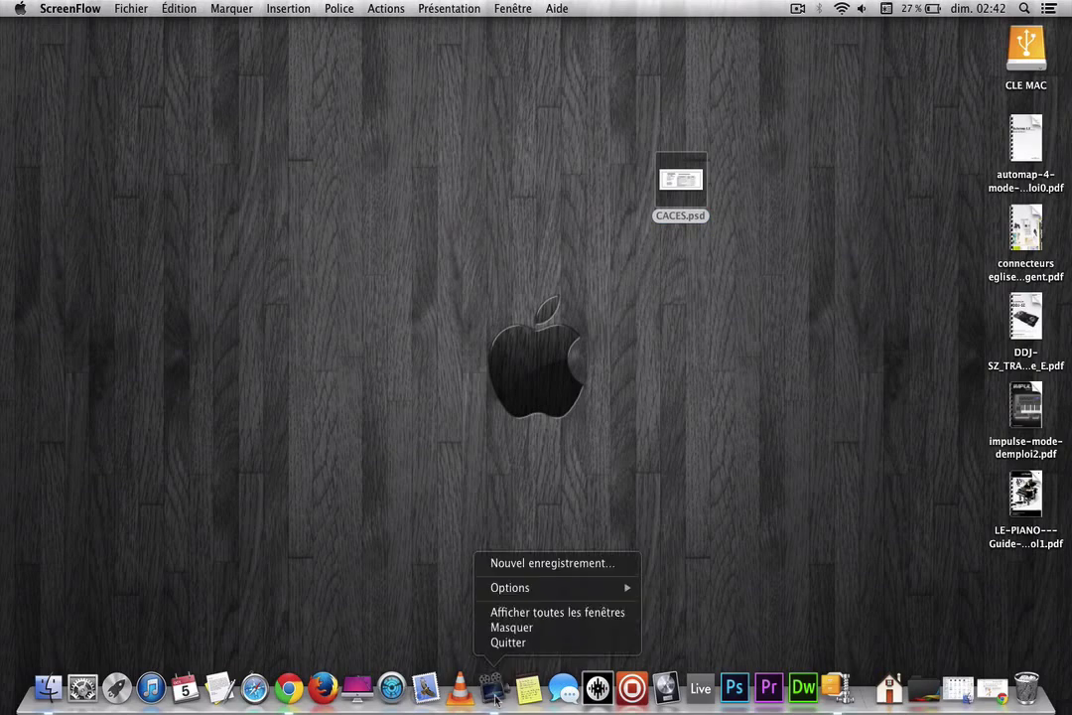
left_click(527, 612)
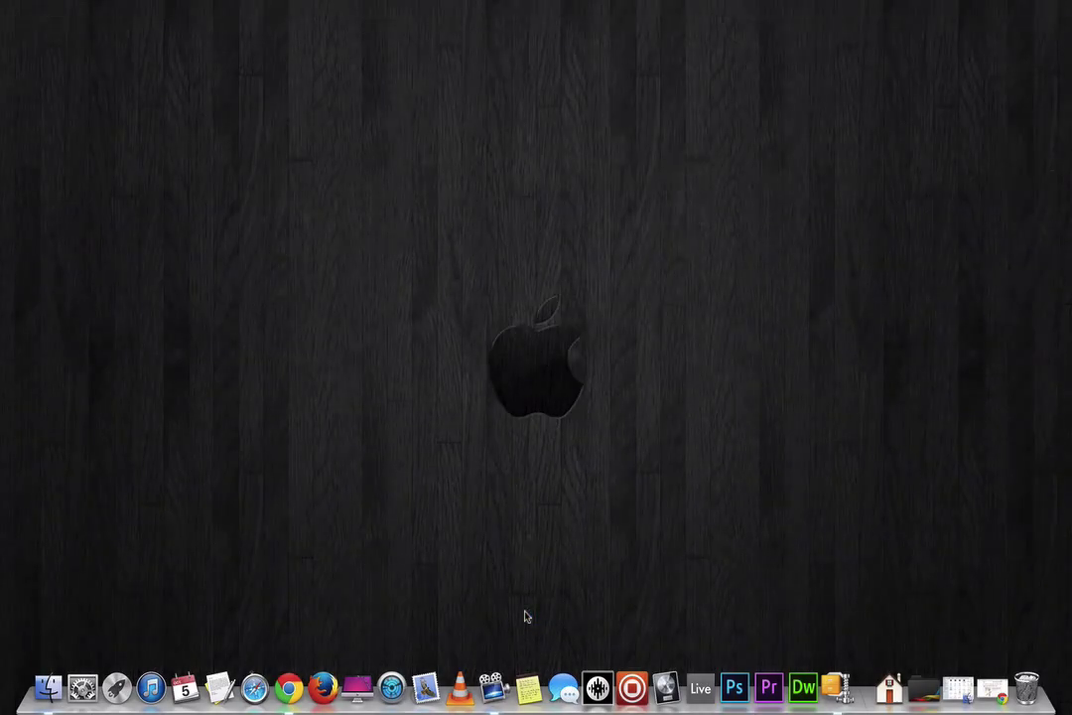
left_click(493, 687)
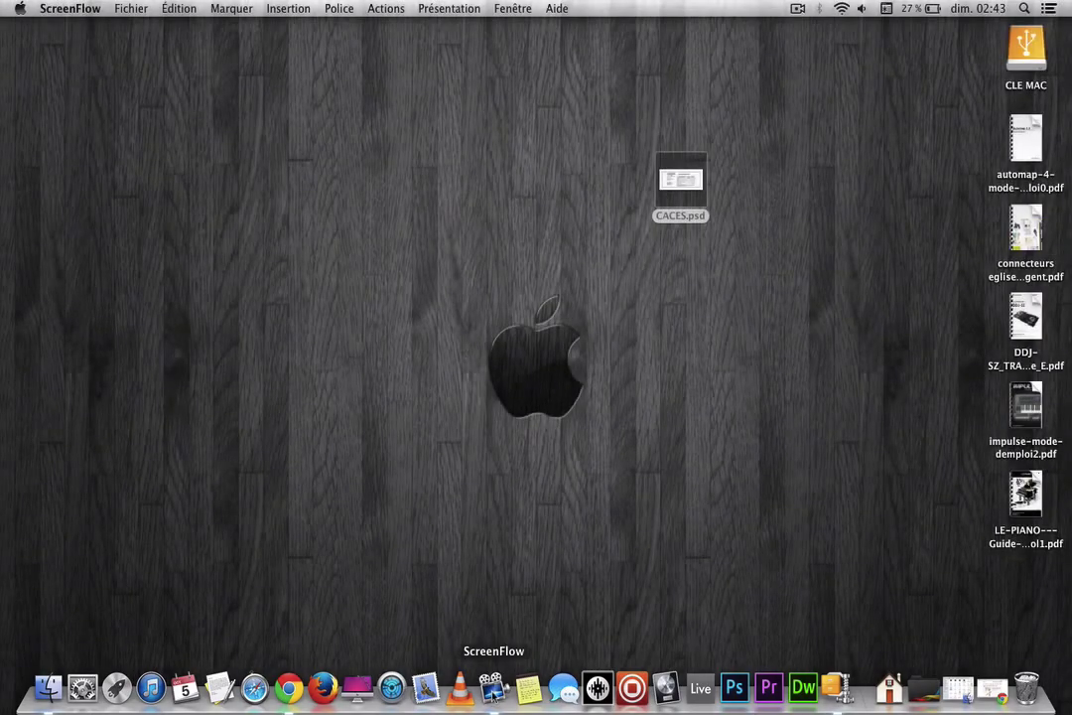
Step: Quit ScreenFlow and open the PERSO folder from the Dock
right_click(493, 693)
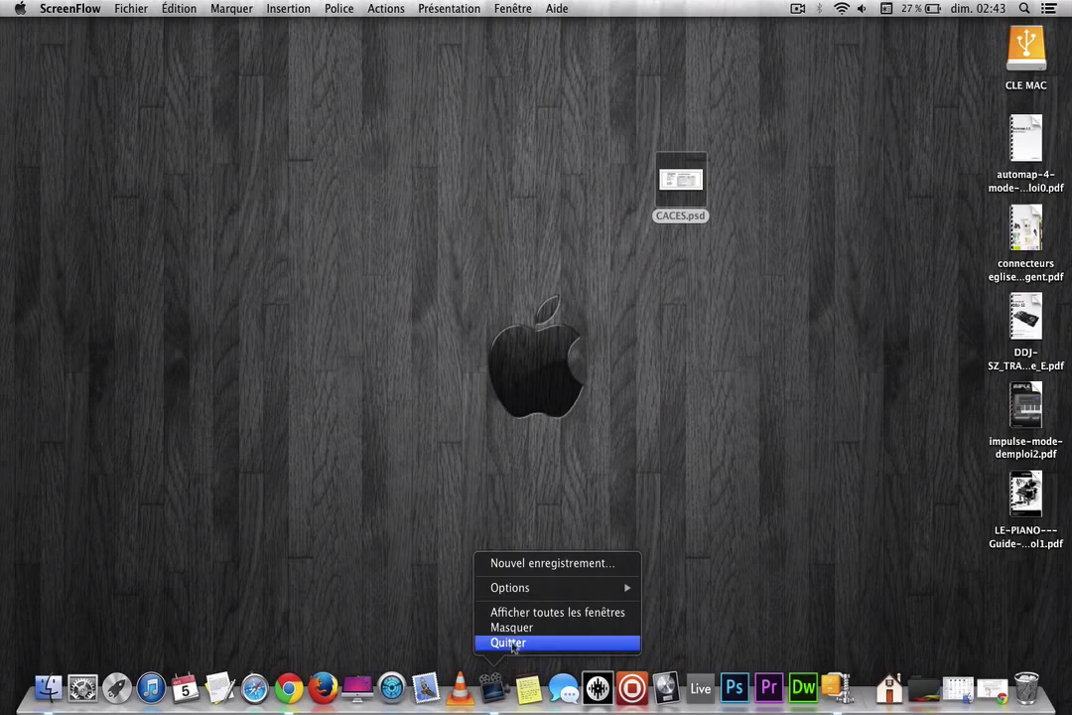
left_click(91, 8)
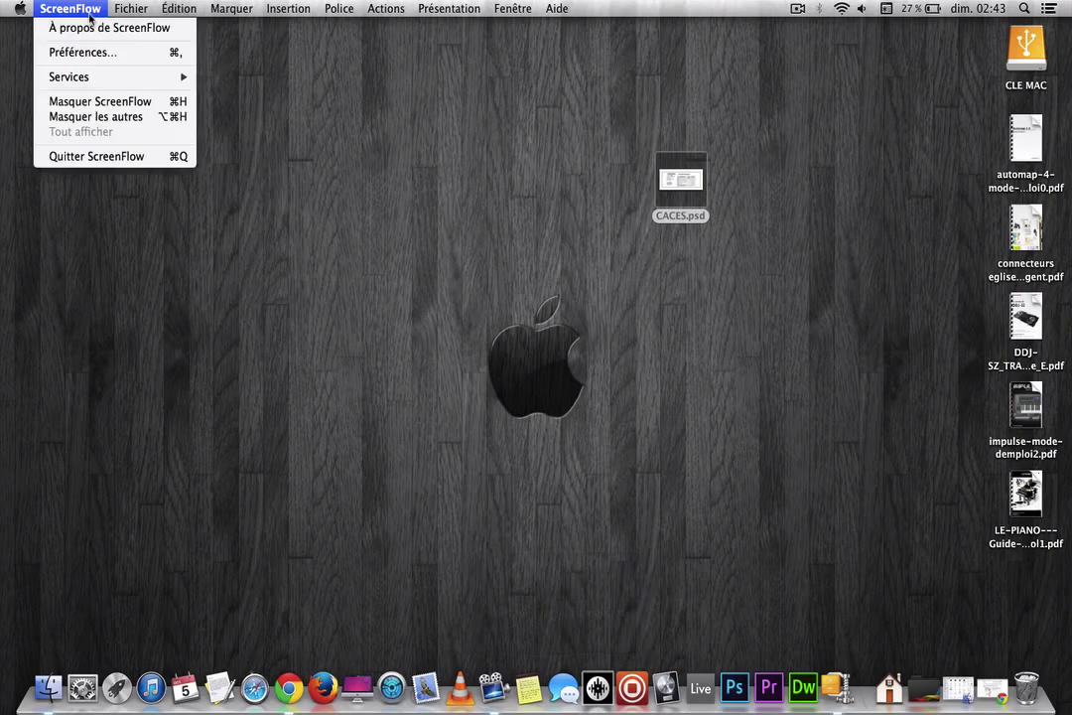
left_click(113, 157)
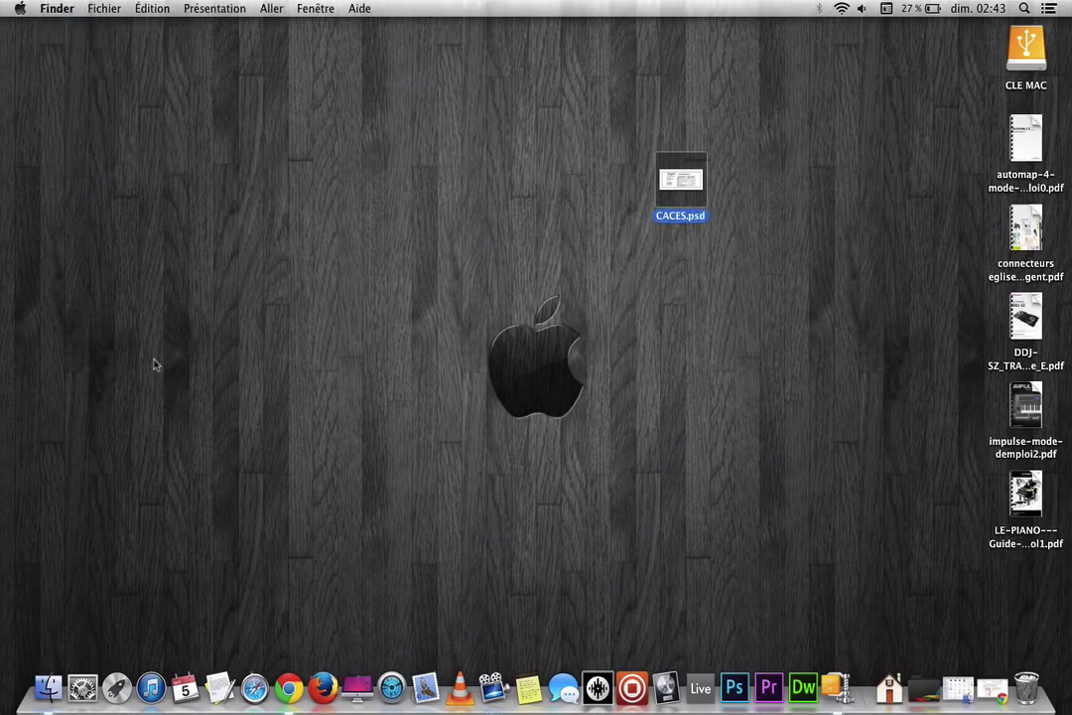
left_click(47, 687)
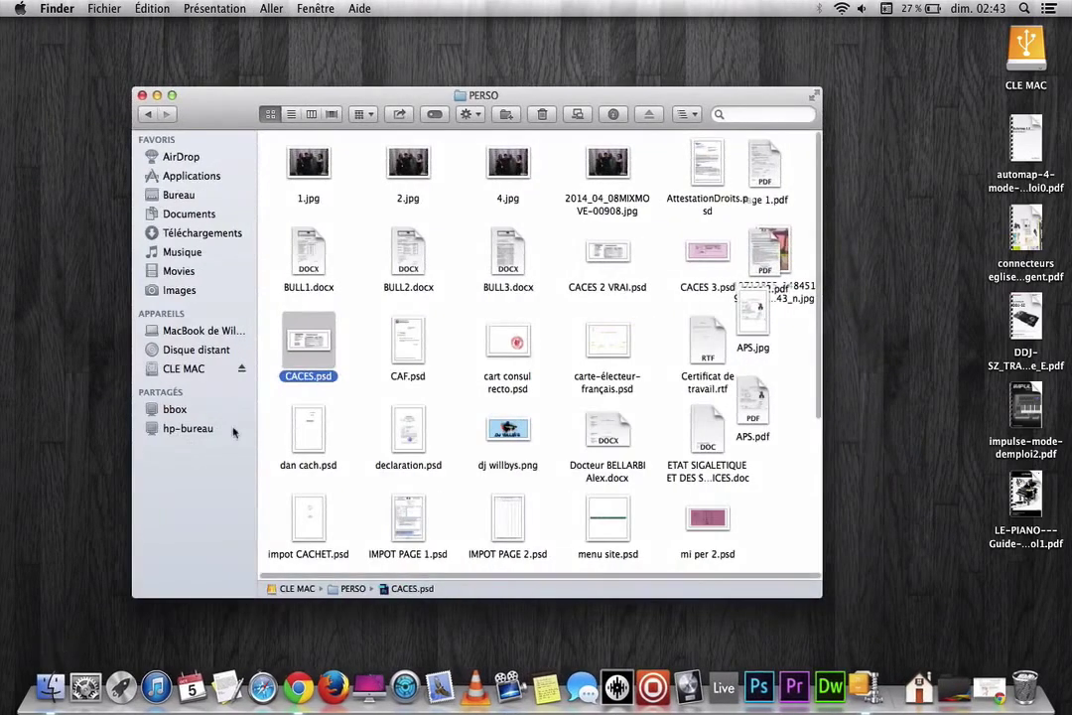